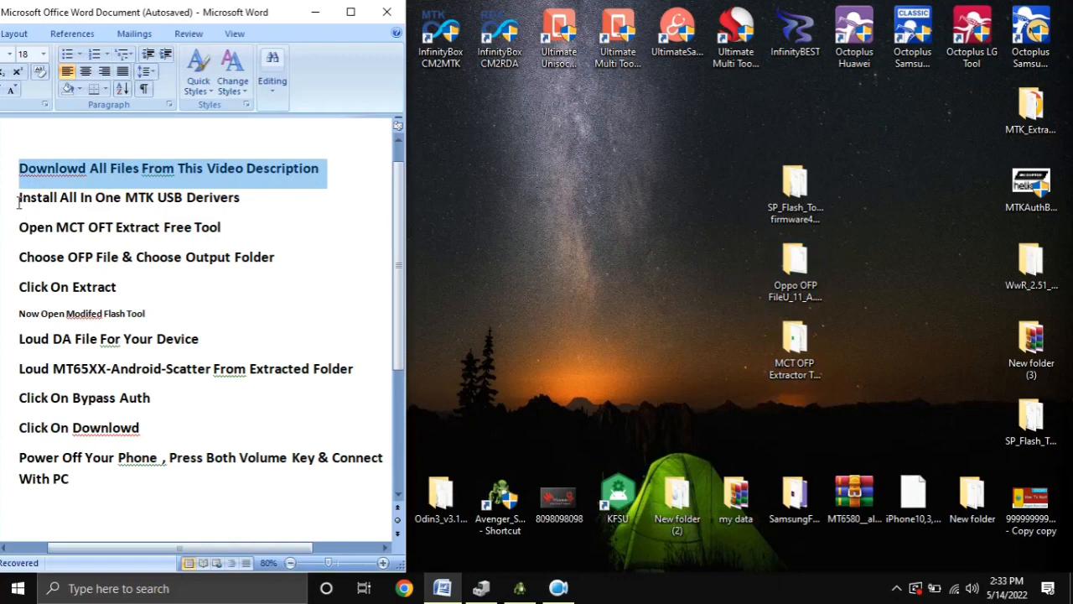
Step: Highlight the MTK USB driver line and the extractor tool line in the instruction document
{"action": "left_click", "coordinate": [14, 199]}
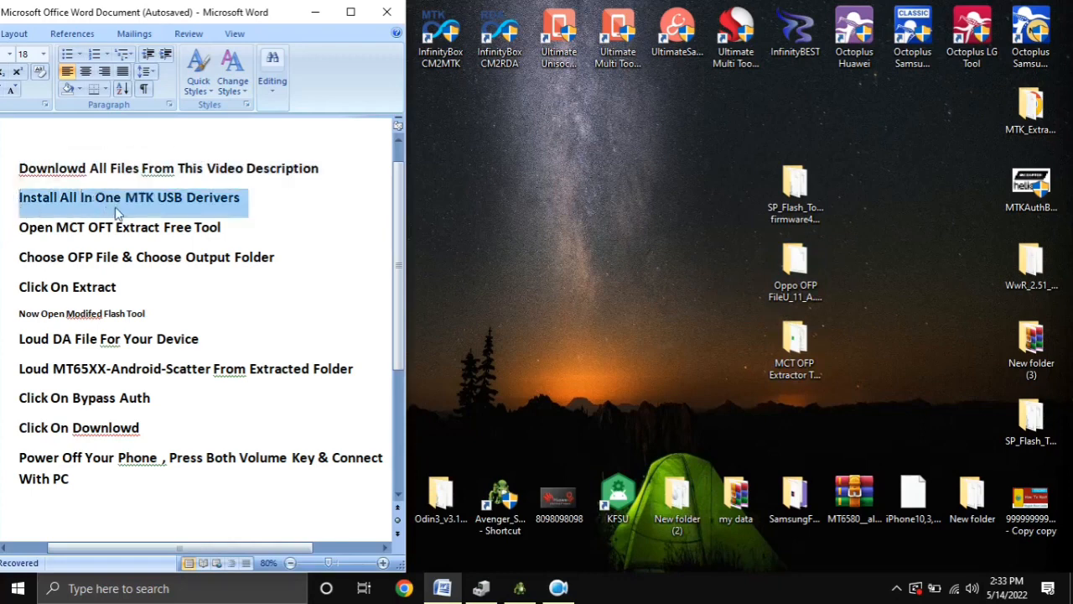
{"action": "left_click", "coordinate": [19, 228]}
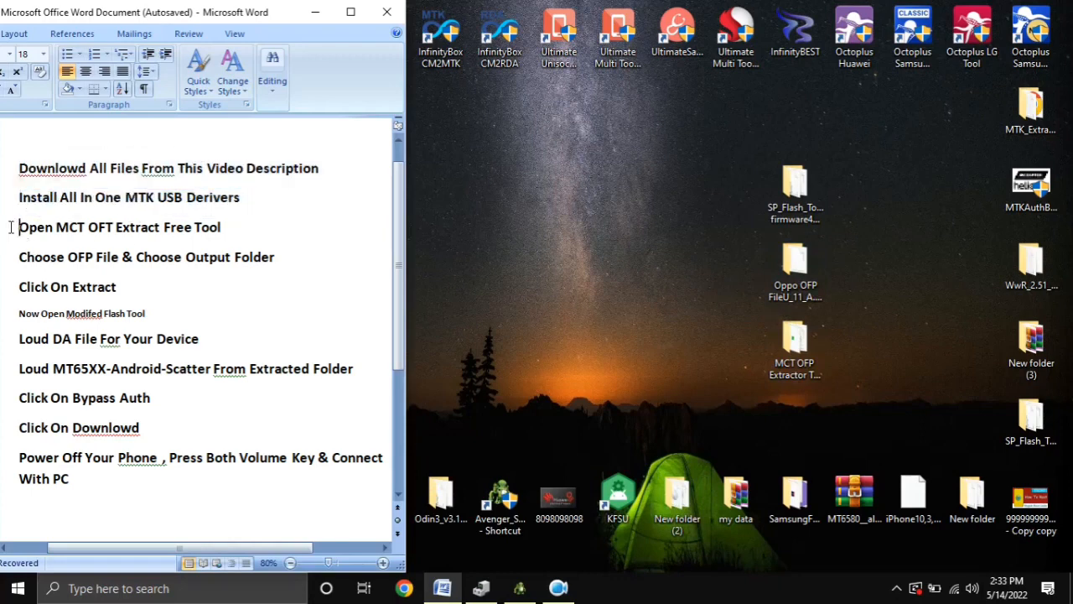
{"action": "left_click", "coordinate": [11, 232]}
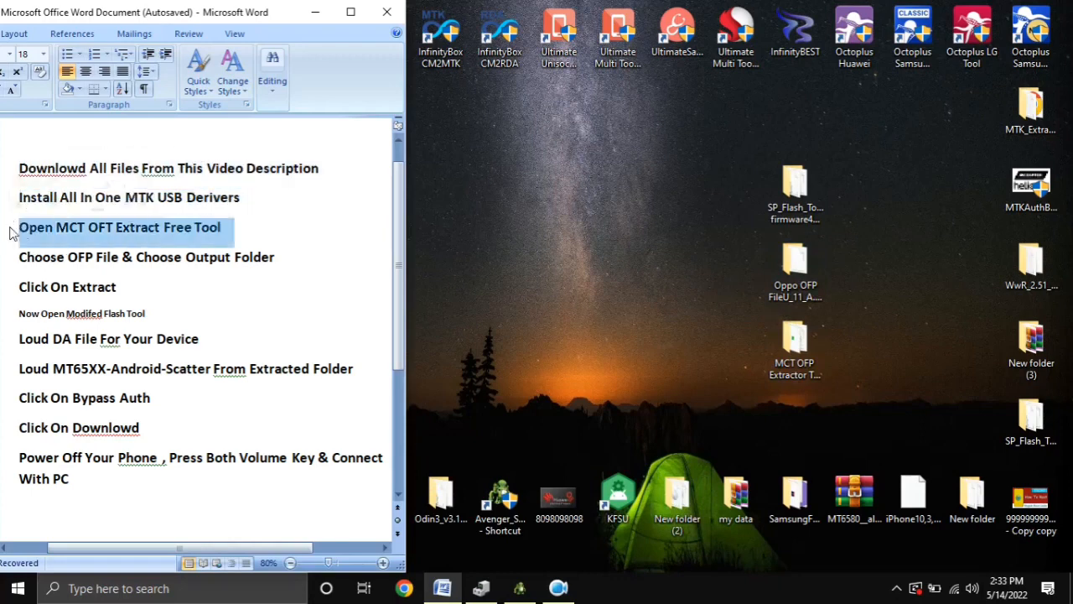
Step: Launch mct_ofp_extractor from the desktop's MCT OFP Extractor Tool folder and close the folder window
{"action": "left_click", "coordinate": [793, 267]}
{"action": "left_click", "coordinate": [792, 343]}
{"action": "double_click", "coordinate": [788, 347]}
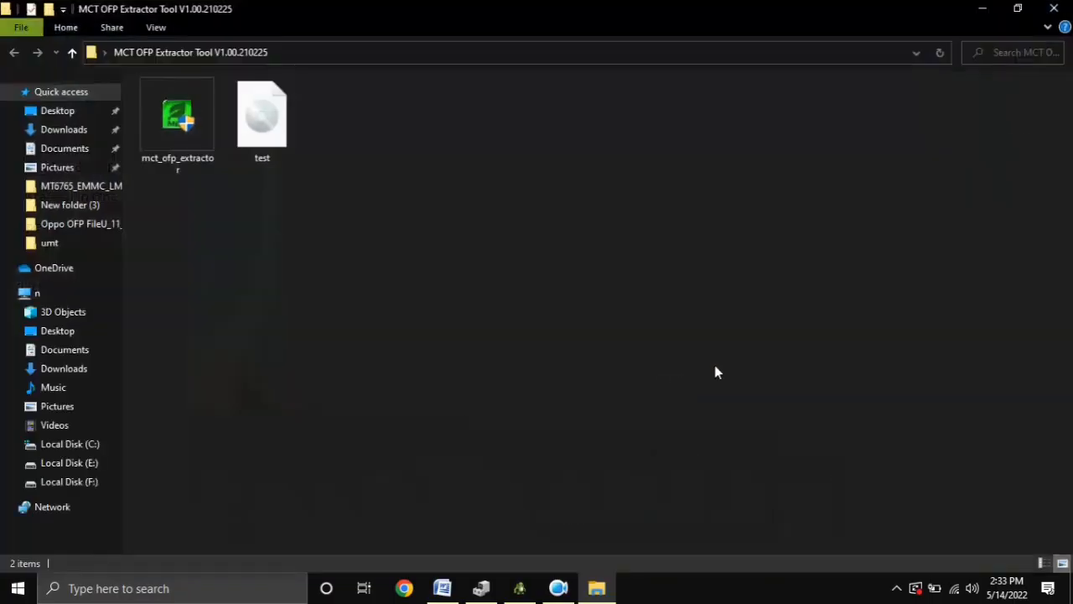
{"action": "double_click", "coordinate": [159, 154]}
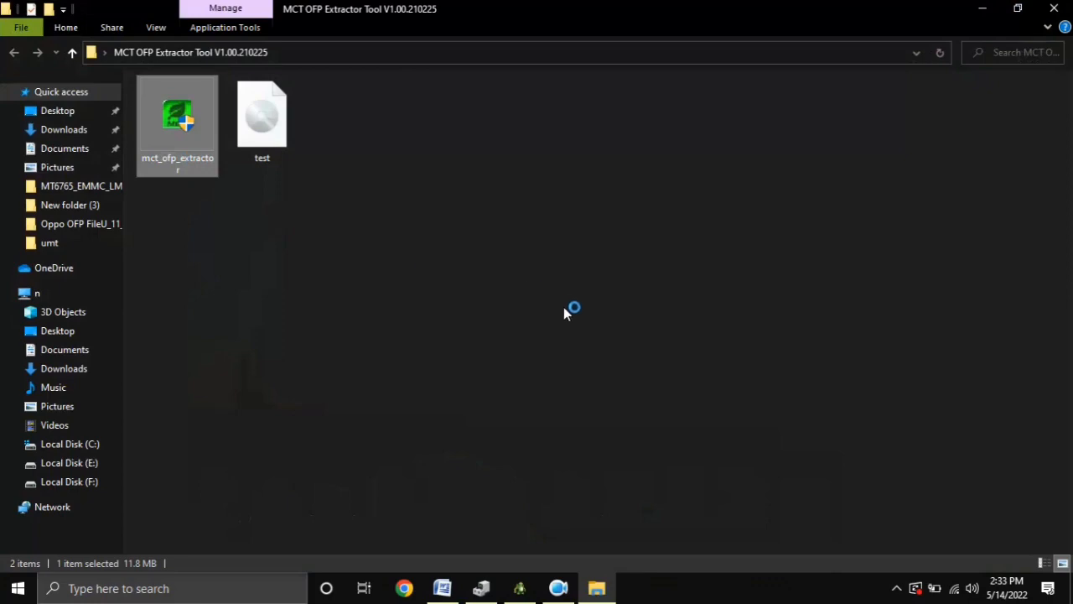
{"action": "key", "text": "alt+F4"}
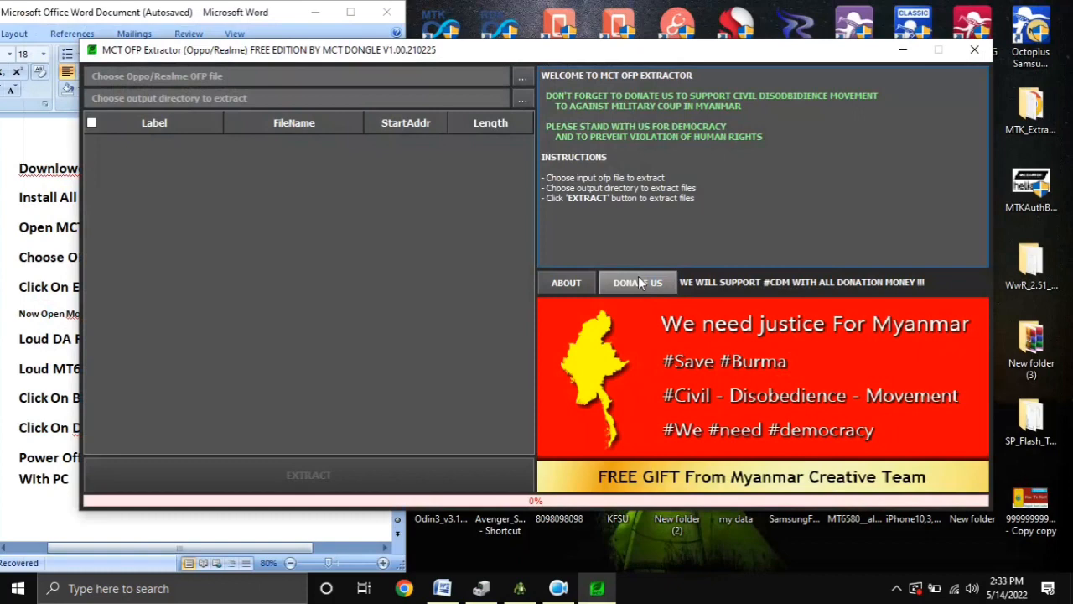
Step: Load Stock_Firmware_11_A.11_201114_15e73e4e.ofp from the desktop's Oppo OFP folder as the input file
{"action": "left_click", "coordinate": [518, 83]}
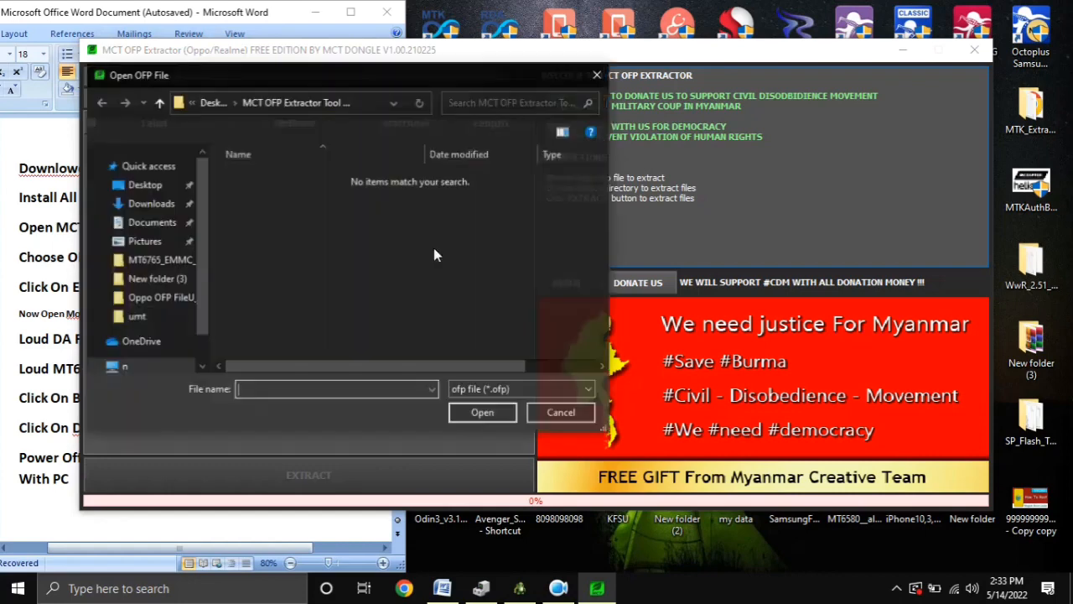
{"action": "left_click", "coordinate": [209, 102]}
{"action": "scroll", "coordinate": [362, 325], "scroll_direction": "down", "scroll_amount": 1}
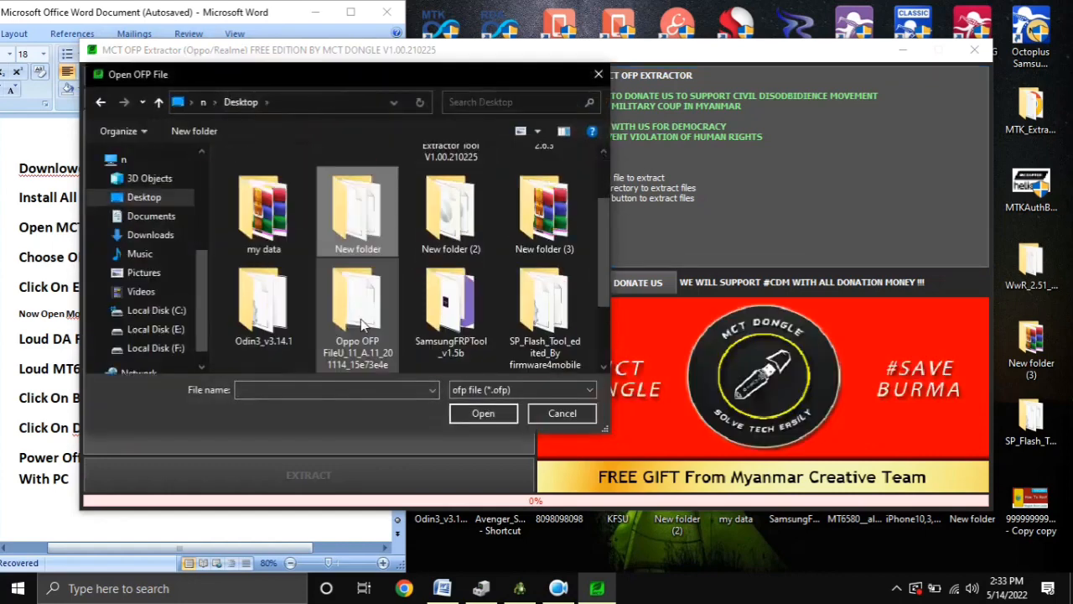
{"action": "double_click", "coordinate": [362, 326]}
{"action": "double_click", "coordinate": [361, 210]}
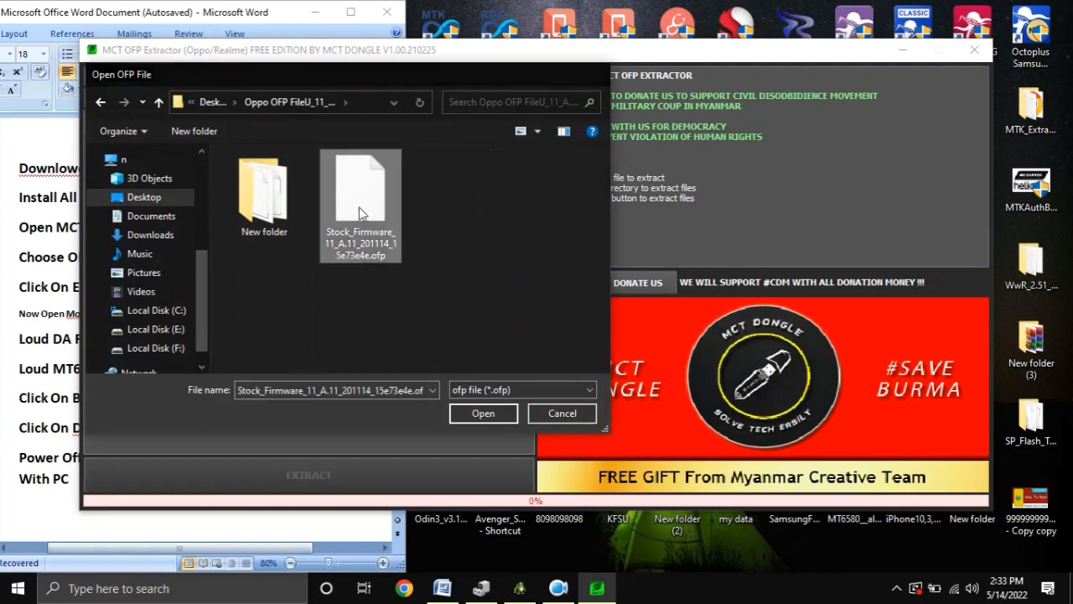
Step: Create a folder named "extract files" inside the desktop's Oppo OFP folder and choose it as the output directory
{"action": "left_click", "coordinate": [526, 101]}
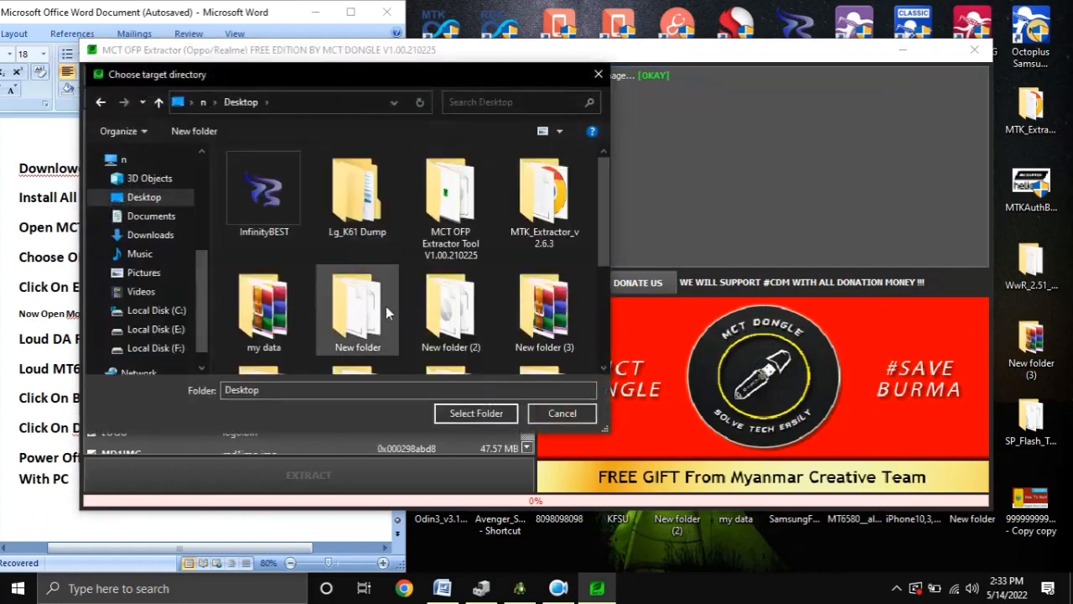
{"action": "scroll", "coordinate": [375, 317], "scroll_direction": "down", "scroll_amount": 2}
{"action": "double_click", "coordinate": [357, 201]}
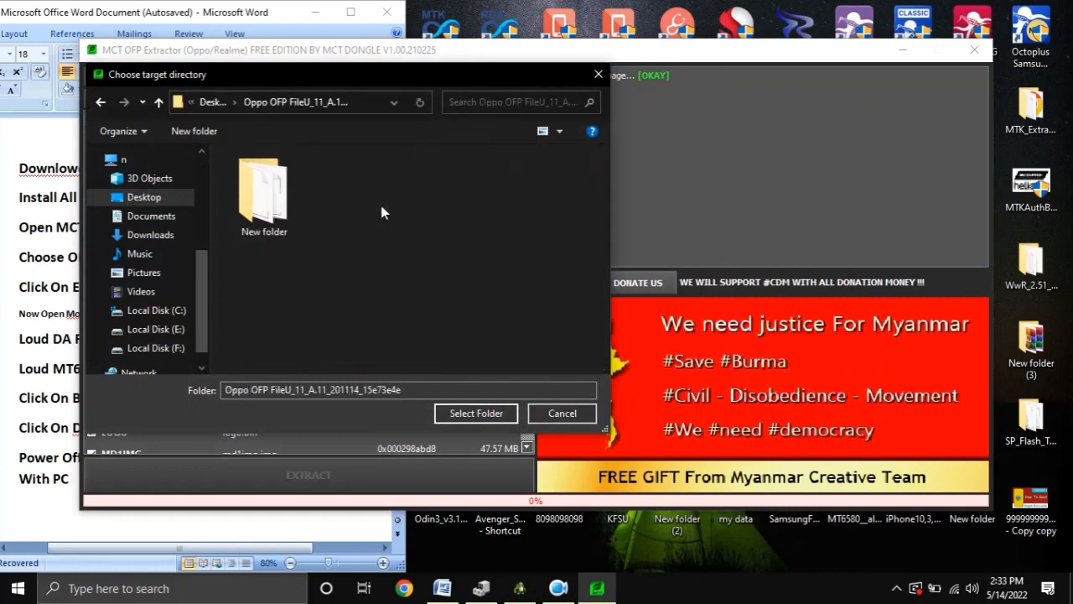
{"action": "right_click", "coordinate": [351, 293]}
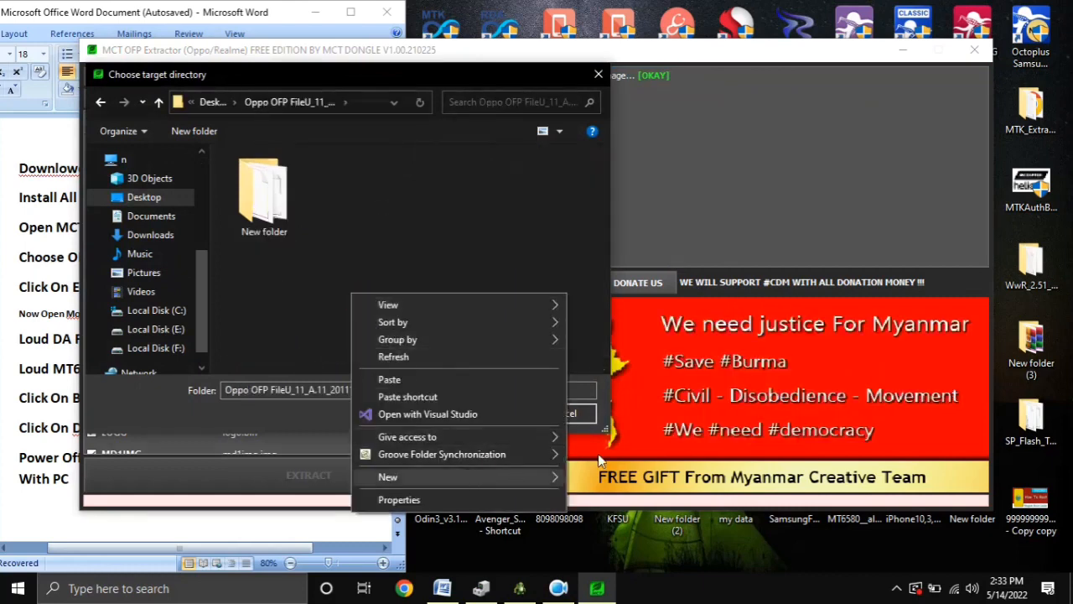
{"action": "mouse_move", "coordinate": [598, 453]}
{"action": "left_click", "coordinate": [601, 284]}
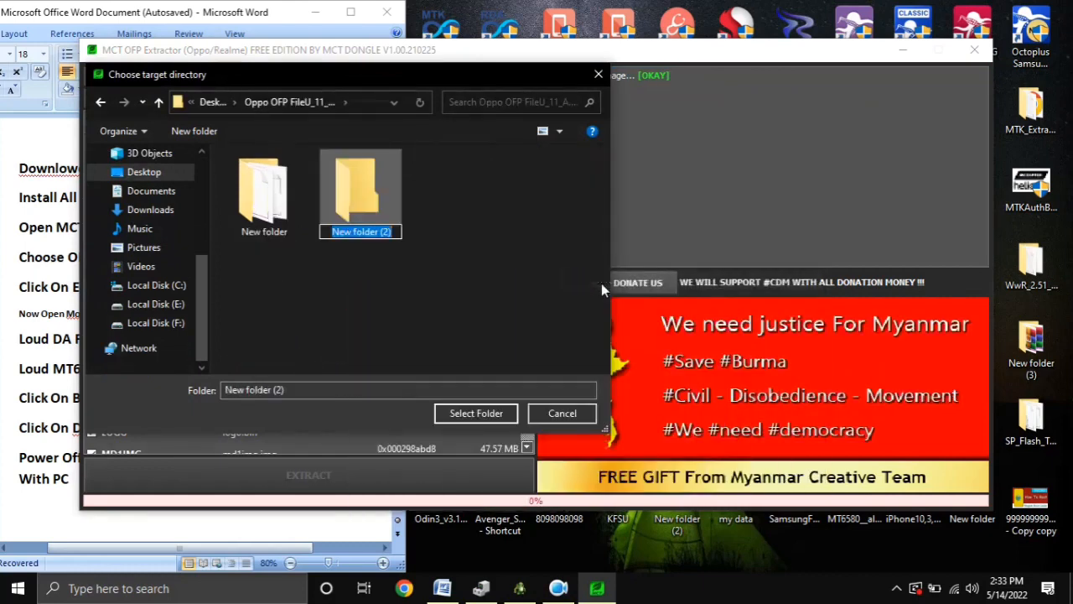
{"action": "type", "text": "extract files"}
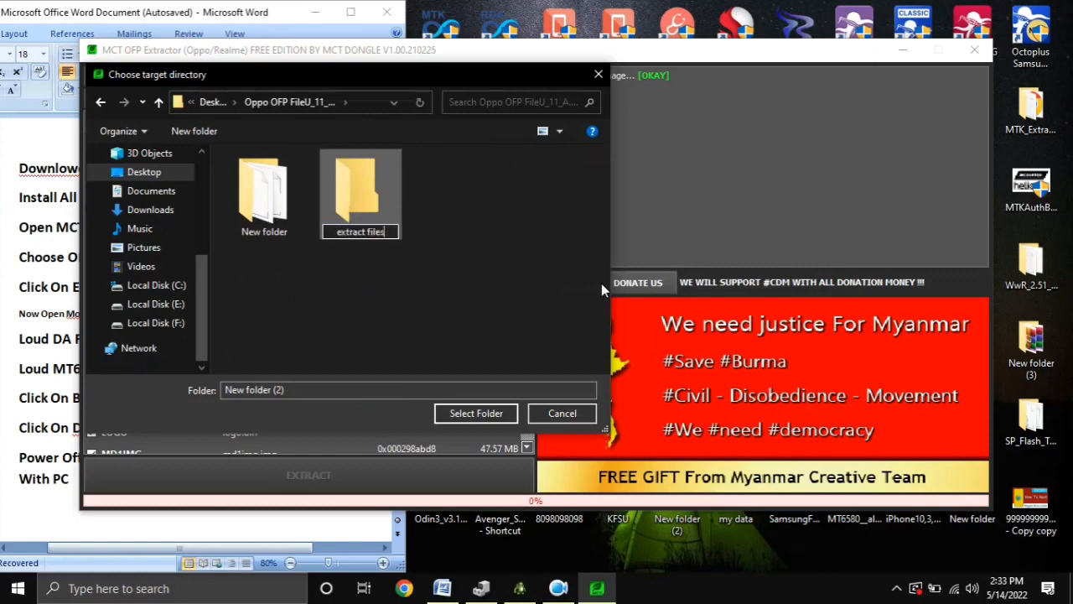
{"action": "key", "text": "Return"}
{"action": "left_click", "coordinate": [490, 413]}
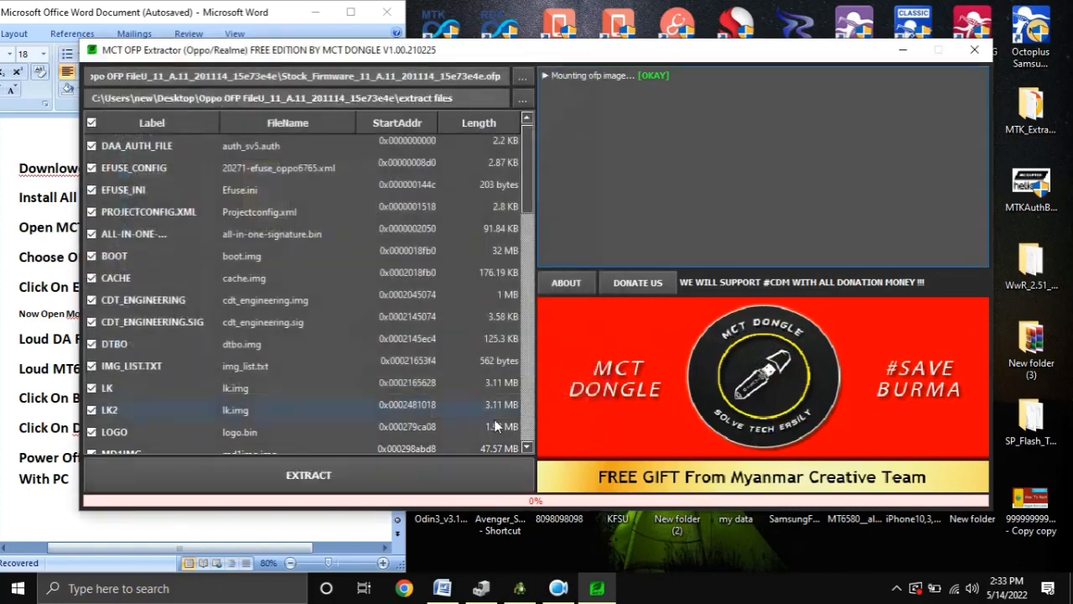
Step: Exclude USERDATA and USERDATA.SIG from the partition list and extract all the other firmware files
{"action": "scroll", "coordinate": [500, 365], "scroll_direction": "down", "scroll_amount": 5}
{"action": "scroll", "coordinate": [500, 365], "scroll_direction": "down", "scroll_amount": 5}
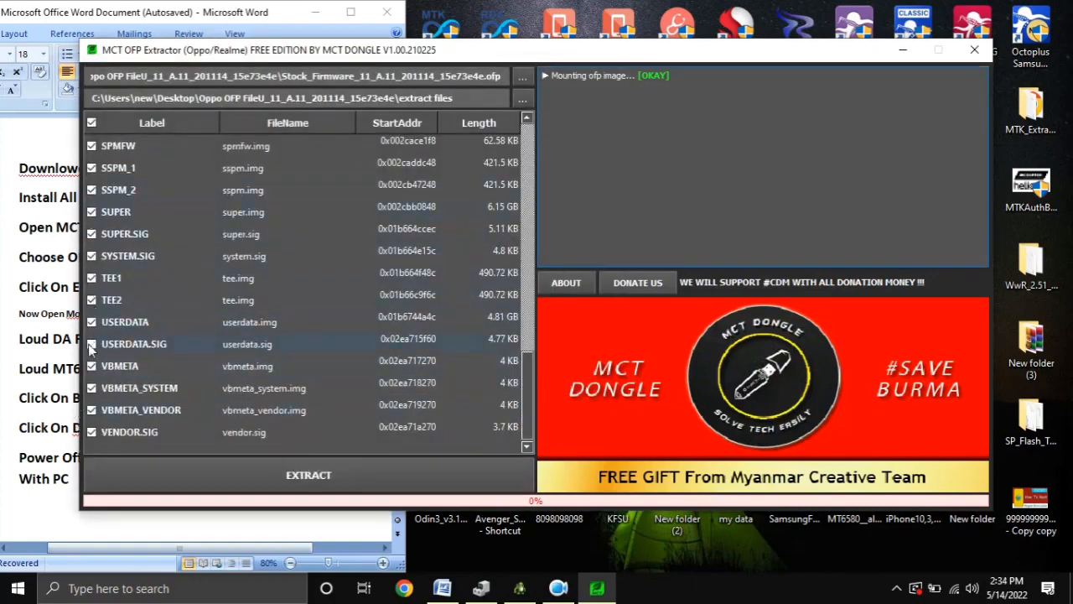
{"action": "scroll", "coordinate": [382, 377], "scroll_direction": "up", "scroll_amount": 10}
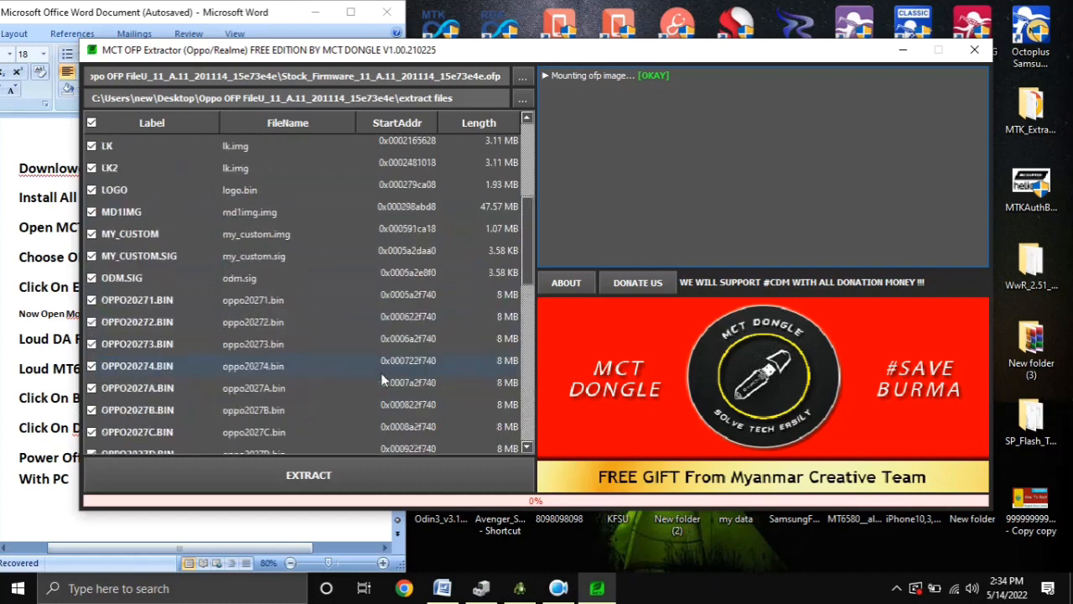
{"action": "left_click", "coordinate": [330, 474]}
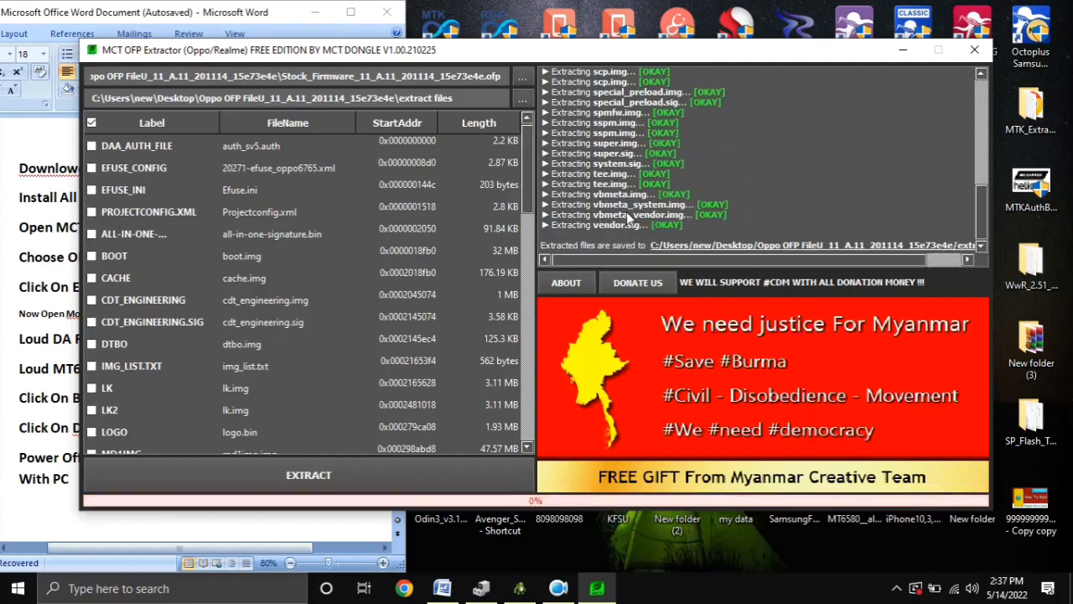
Step: Check the saved output path in the extraction log and close the extractor
{"action": "triple_click", "coordinate": [633, 248]}
{"action": "scroll", "coordinate": [313, 277], "scroll_direction": "down", "scroll_amount": 10}
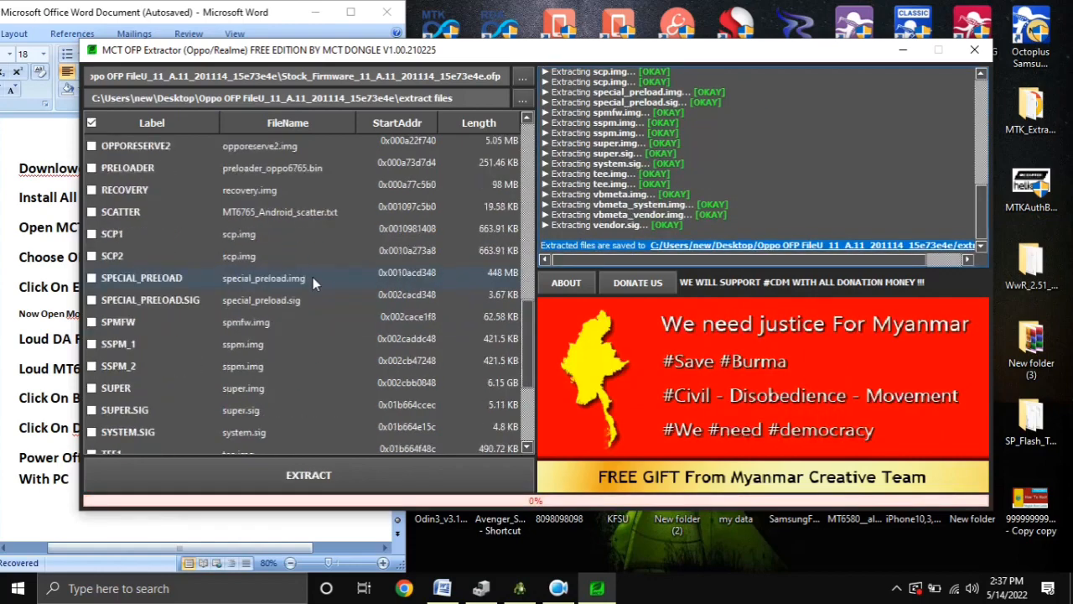
{"action": "left_click", "coordinate": [974, 50]}
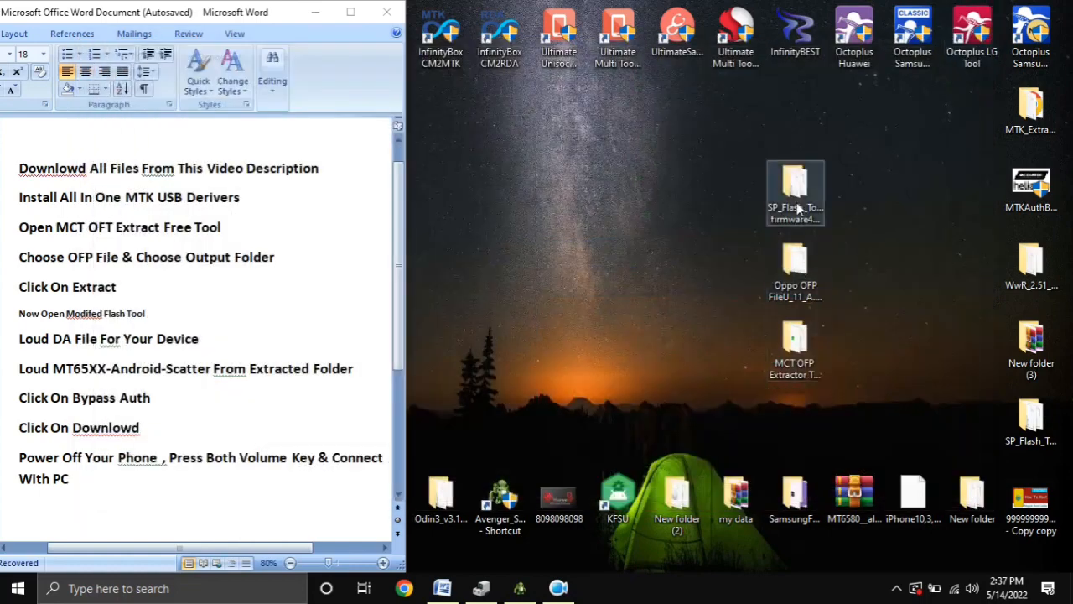
Step: Open the "extract files" folder inside the Oppo OFP folder and look through the extracted firmware files
{"action": "double_click", "coordinate": [793, 273]}
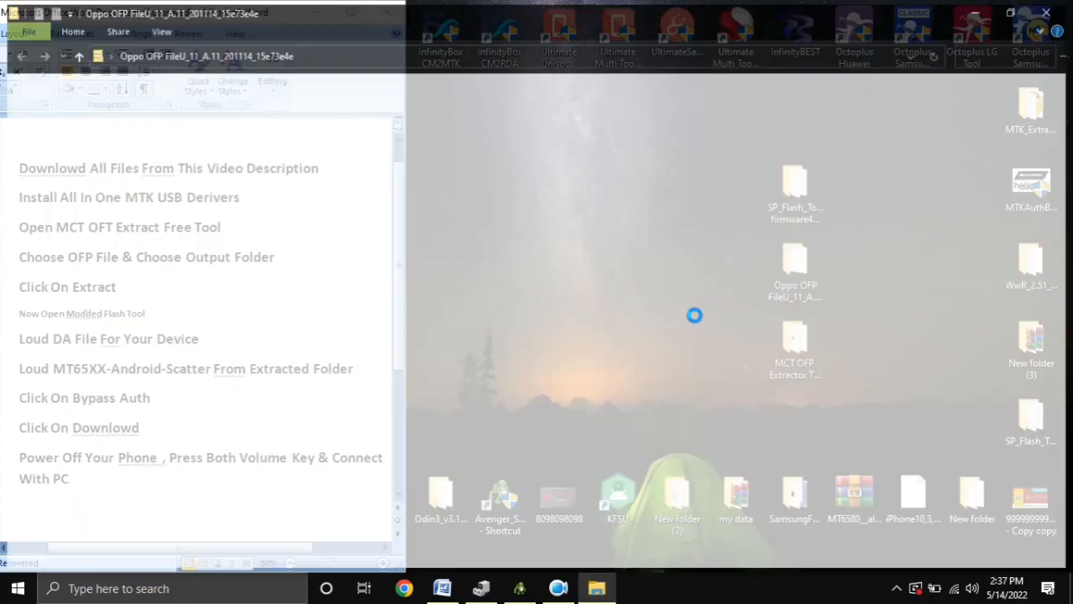
{"action": "double_click", "coordinate": [213, 107]}
{"action": "left_click_drag", "start_coordinate": [650, 128], "coordinate": [340, 554]}
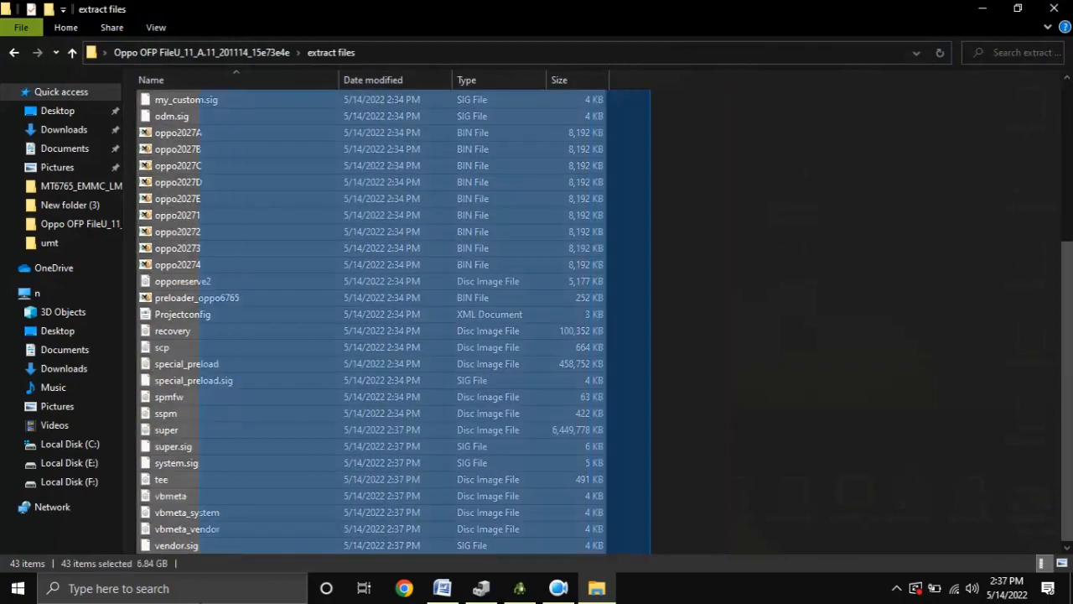
{"action": "scroll", "coordinate": [341, 455], "scroll_direction": "up", "scroll_amount": 5}
{"action": "left_click", "coordinate": [329, 319]}
{"action": "scroll", "coordinate": [435, 384], "scroll_direction": "down", "scroll_amount": 5}
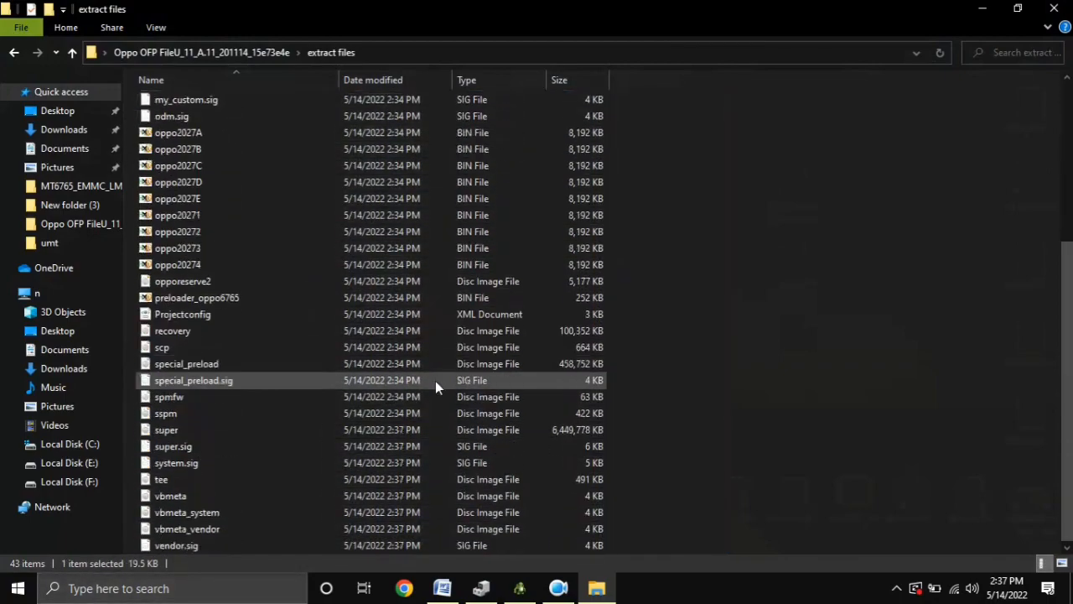
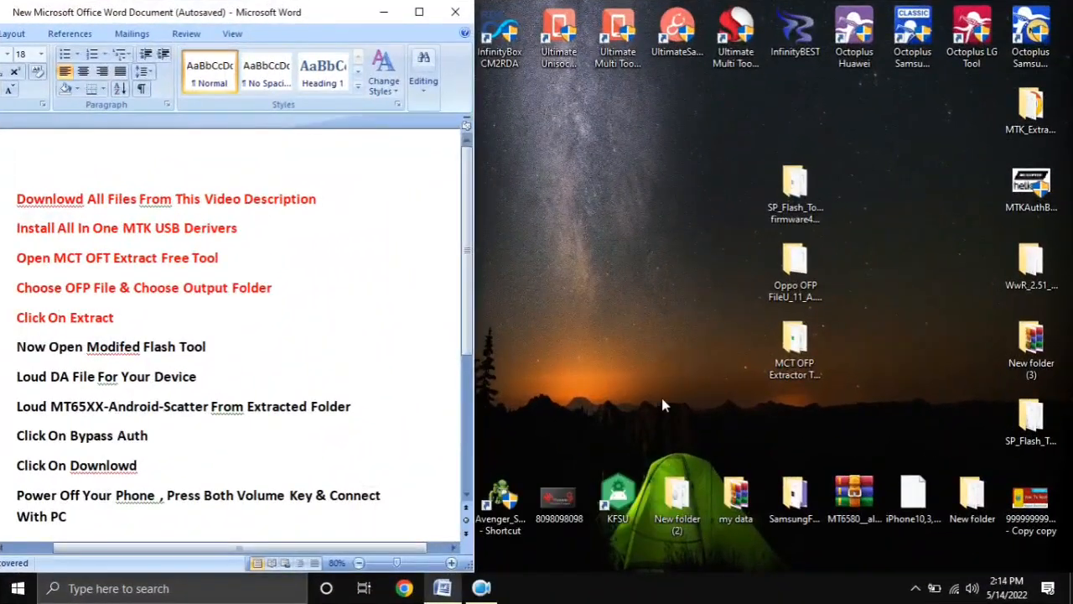
Step: Highlight the completed instructions from the download line through "Click On Extract" and review the remaining lines
{"action": "scroll", "coordinate": [275, 371], "scroll_direction": "down", "scroll_amount": 1}
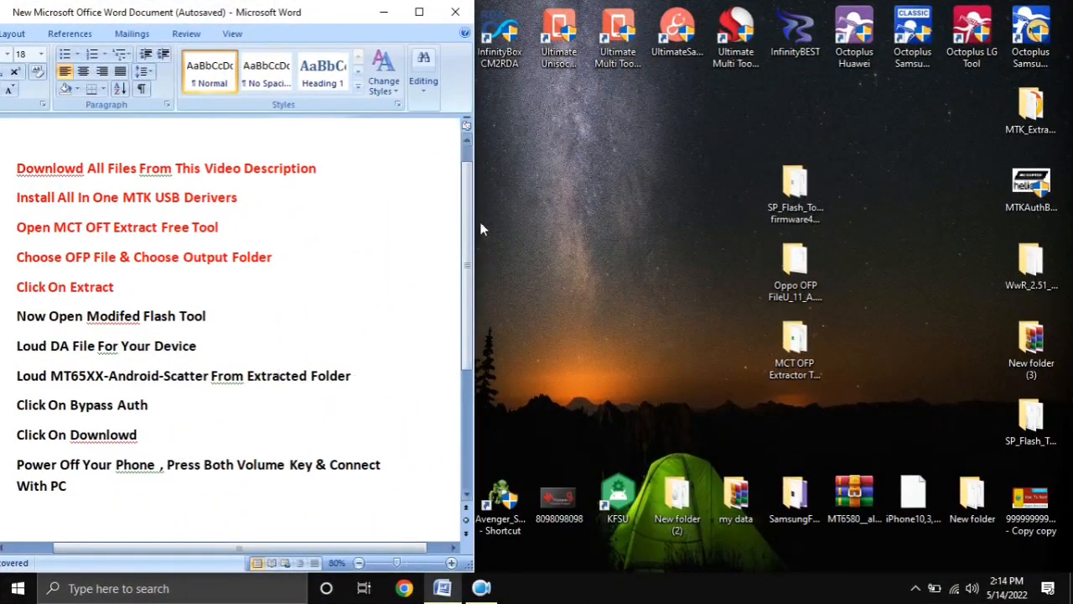
{"action": "scroll", "coordinate": [88, 260], "scroll_direction": "down", "scroll_amount": 1}
{"action": "left_click_drag", "start_coordinate": [88, 260], "coordinate": [11, 206]}
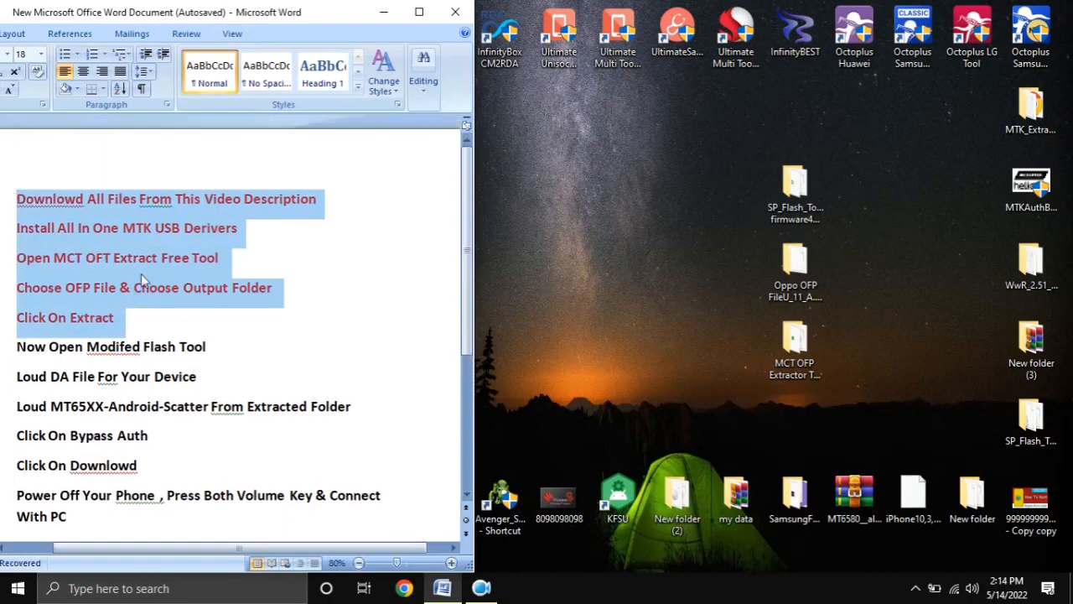
{"action": "scroll", "coordinate": [463, 303], "scroll_direction": "down", "scroll_amount": 2}
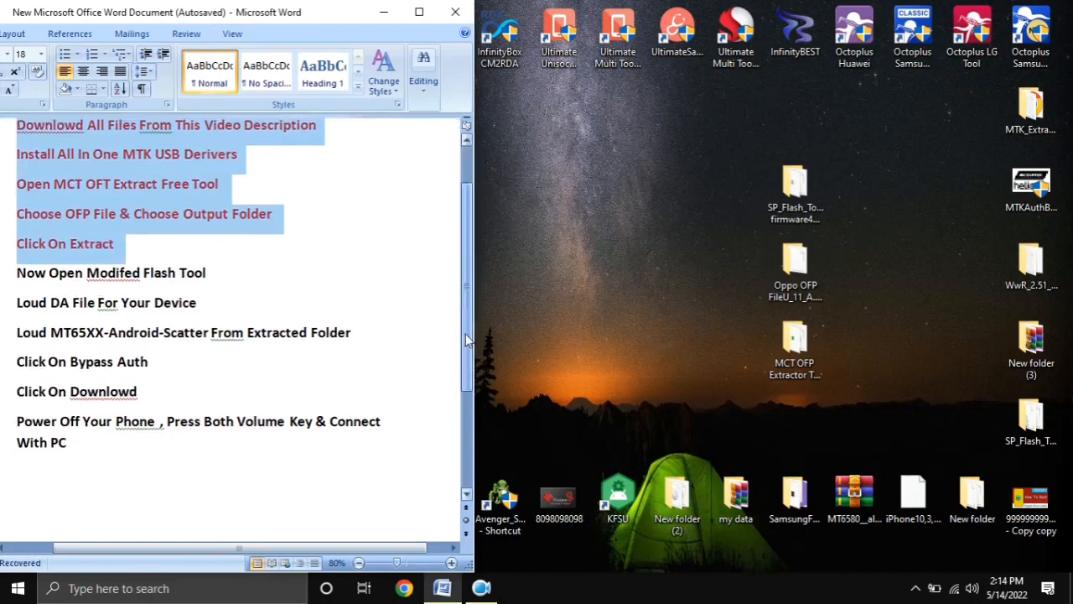
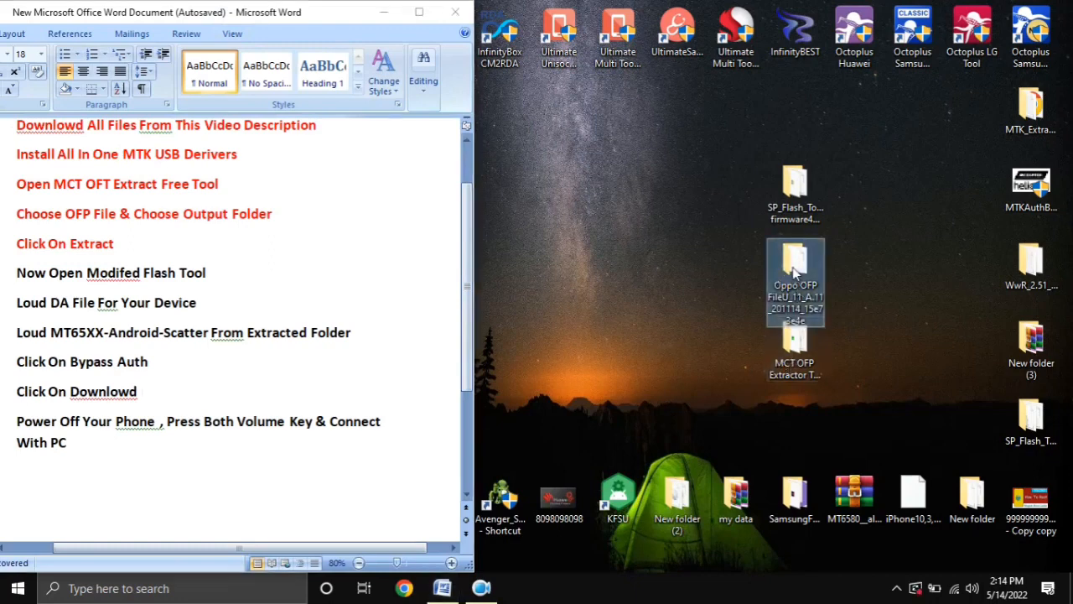
Step: Open the Extract Rom folder inside the desktop's Oppo OFP folder
{"action": "double_click", "coordinate": [796, 286]}
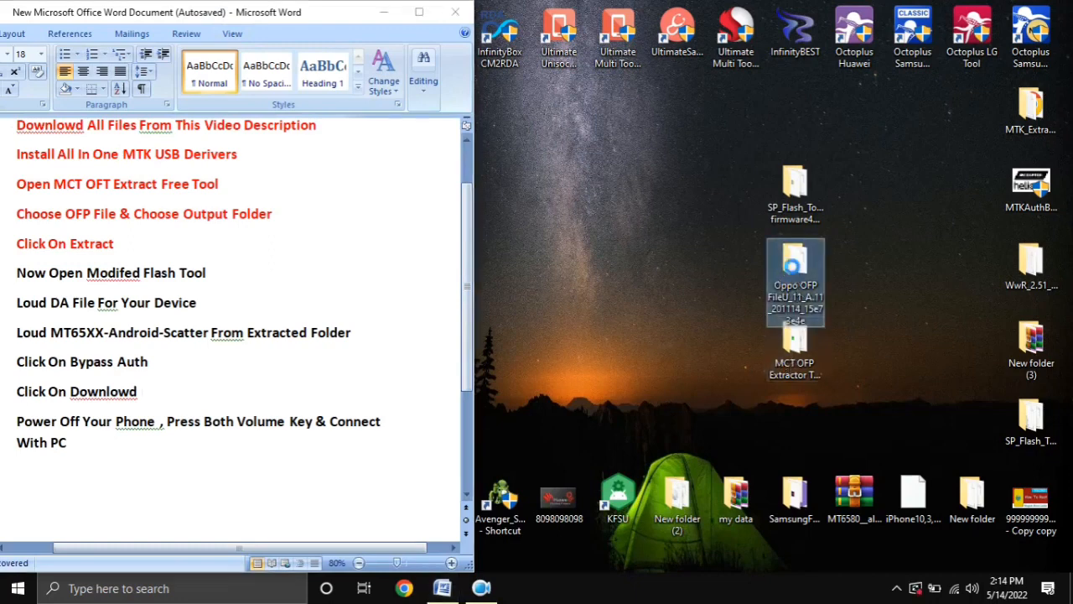
{"action": "left_click", "coordinate": [651, 302]}
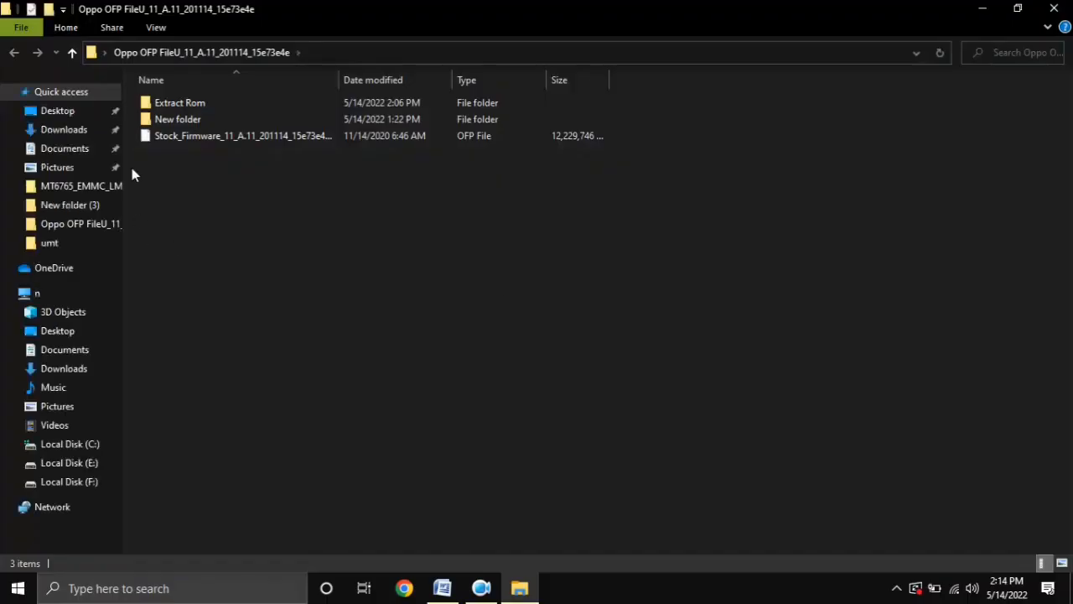
{"action": "left_click", "coordinate": [251, 138]}
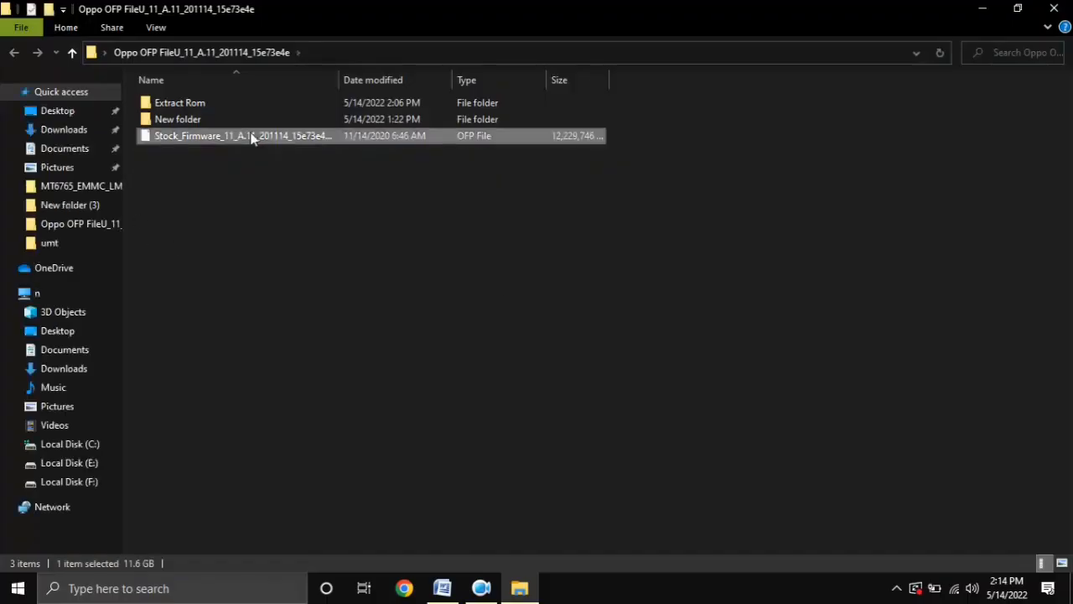
{"action": "double_click", "coordinate": [176, 102]}
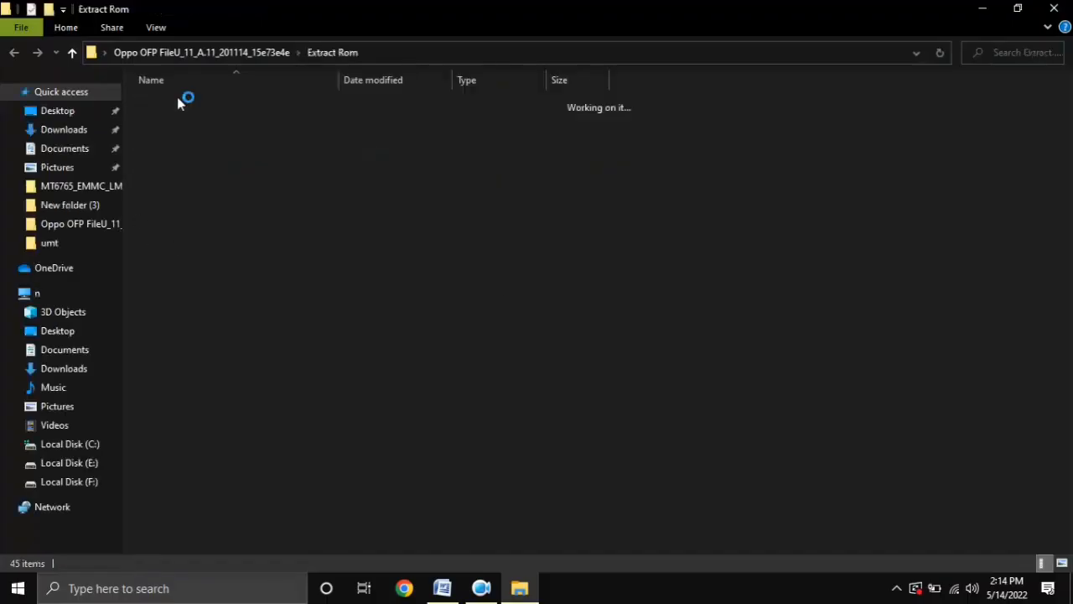
Step: Select all files in the Extract Rom folder, look through them, and single out the super disc image
{"action": "left_click_drag", "start_coordinate": [665, 93], "coordinate": [378, 578]}
{"action": "scroll", "coordinate": [384, 472], "scroll_direction": "up", "scroll_amount": 6}
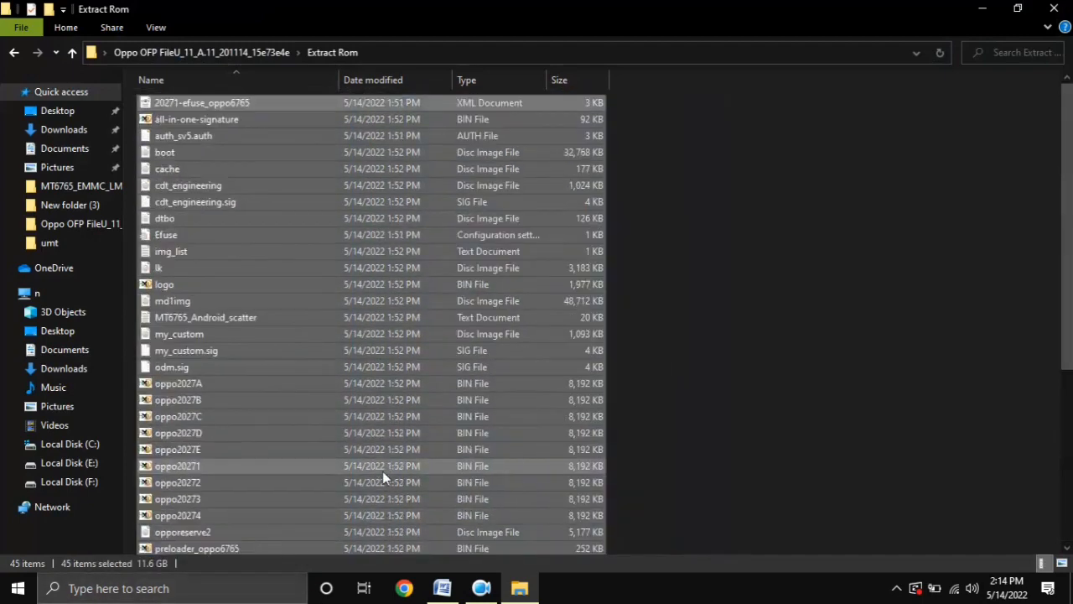
{"action": "scroll", "coordinate": [384, 472], "scroll_direction": "down", "scroll_amount": 6}
{"action": "scroll", "coordinate": [387, 476], "scroll_direction": "up", "scroll_amount": 1}
{"action": "scroll", "coordinate": [395, 473], "scroll_direction": "down", "scroll_amount": 1}
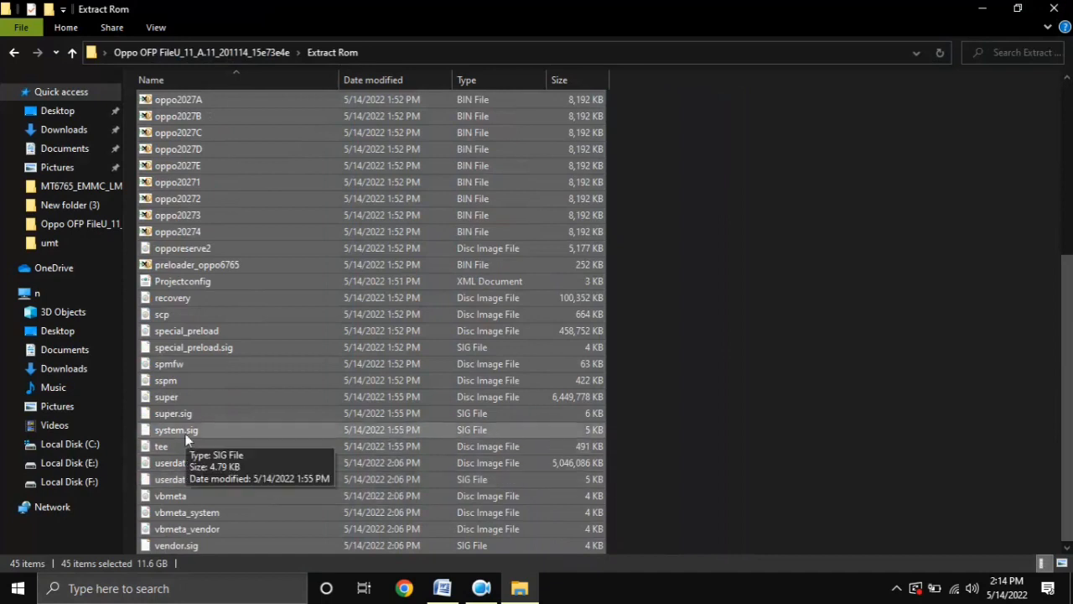
{"action": "left_click", "coordinate": [192, 399]}
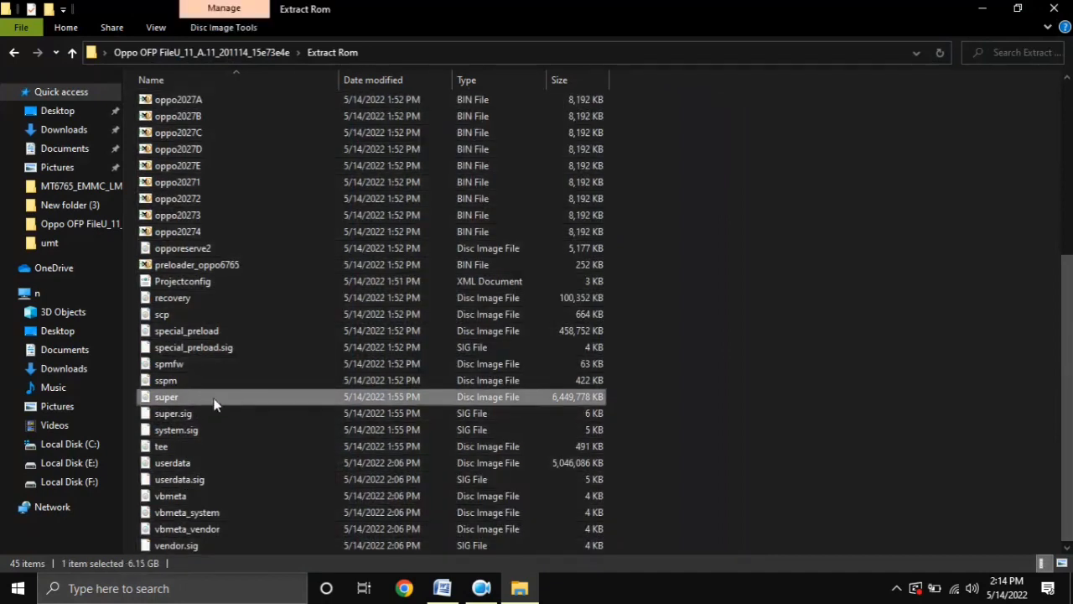
Step: Return to the Oppo OFP folder, bring up the options for the stock firmware OFP file, and close the folder window
{"action": "left_click", "coordinate": [12, 55]}
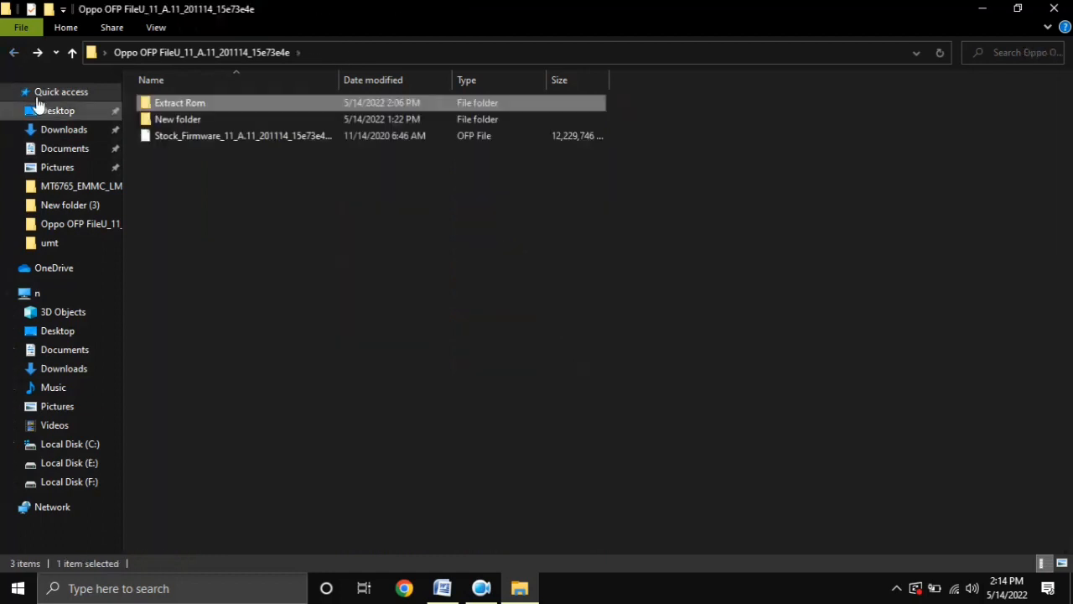
{"action": "left_click", "coordinate": [195, 140]}
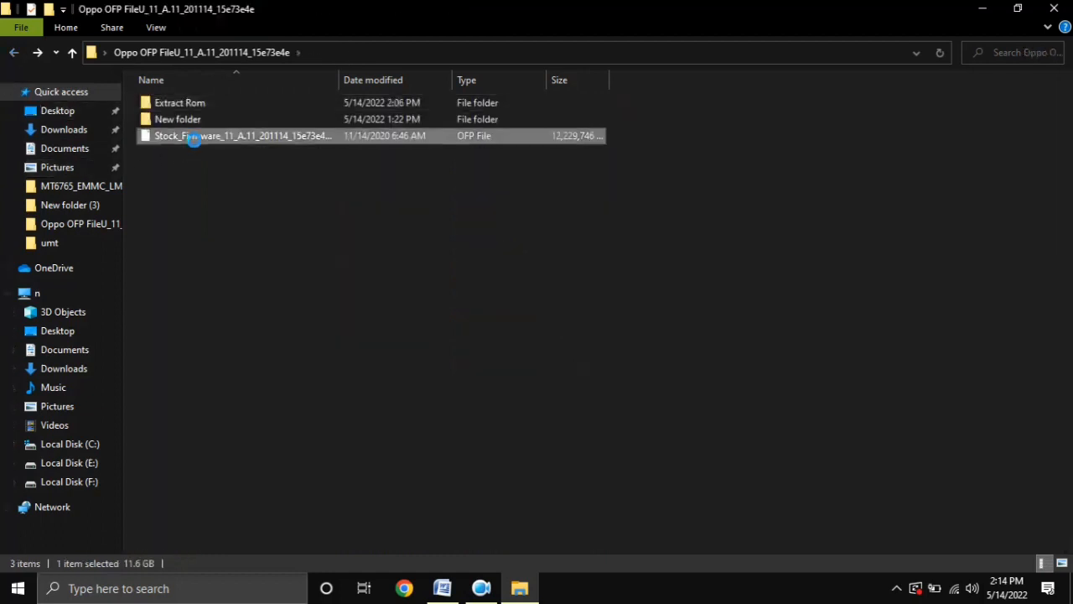
{"action": "right_click", "coordinate": [194, 141]}
{"action": "left_click", "coordinate": [263, 449]}
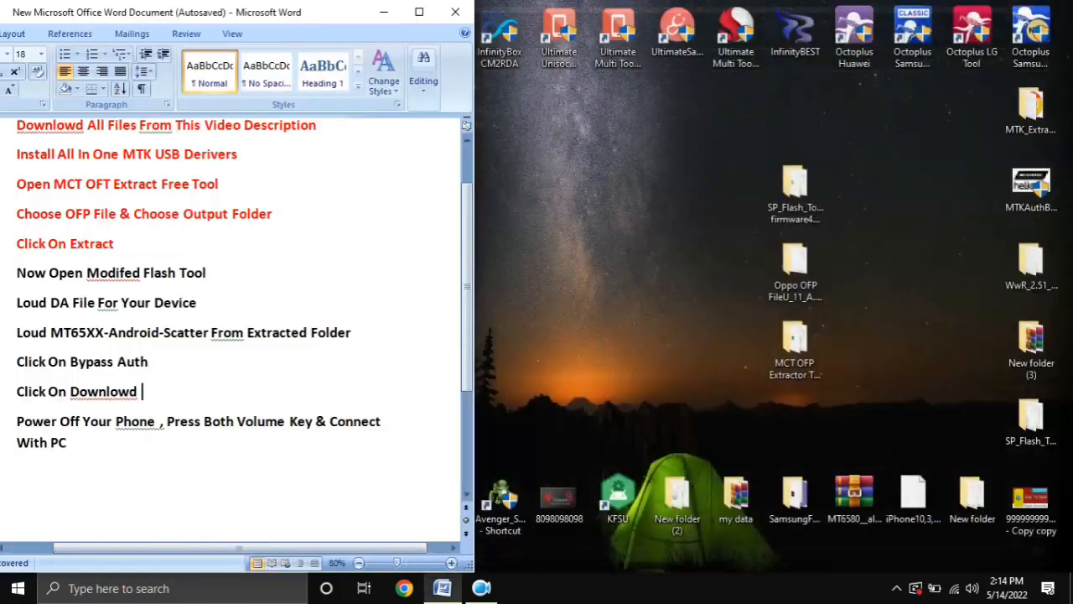
{"action": "left_click", "coordinate": [1054, 8]}
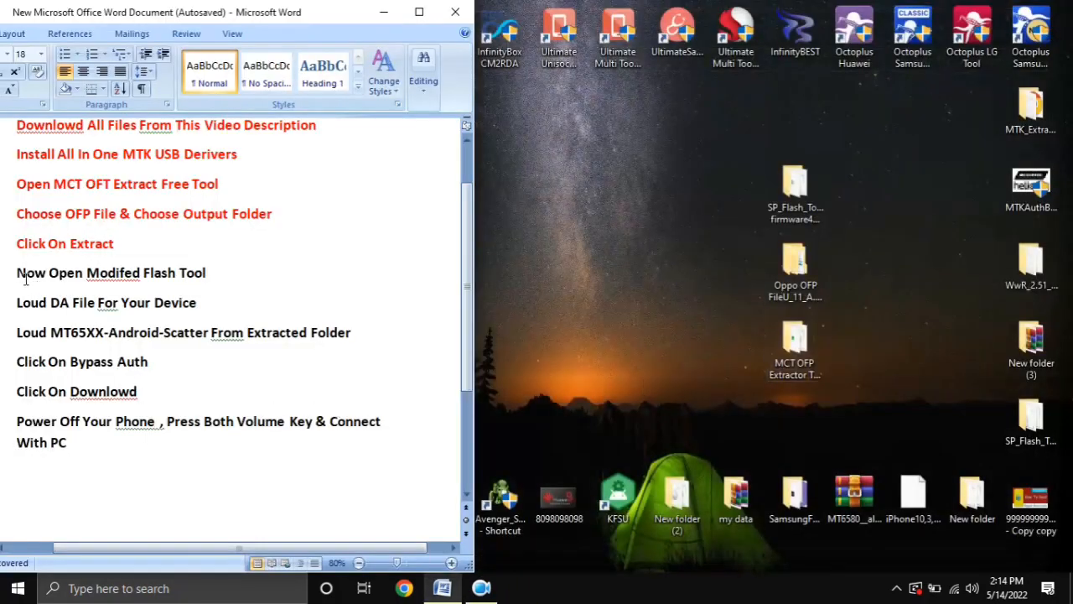
Step: Highlight the modified flash tool instruction, launch flash_tool from the SP_Flash_Tool_edited_By firmware4mobile folder, and move its window beside the instructions
{"action": "left_click_drag", "start_coordinate": [18, 273], "coordinate": [214, 275]}
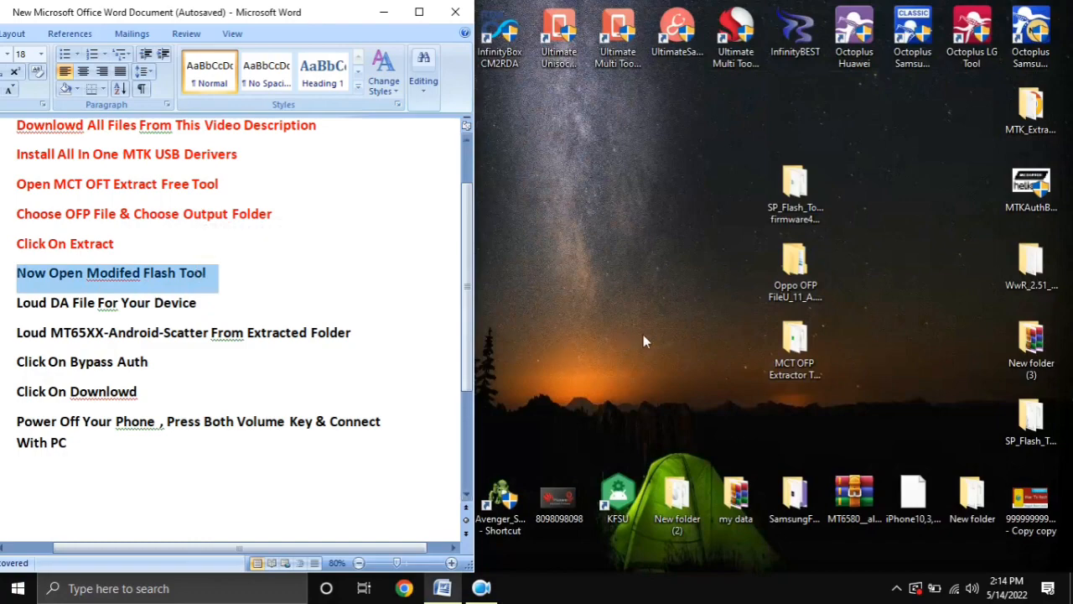
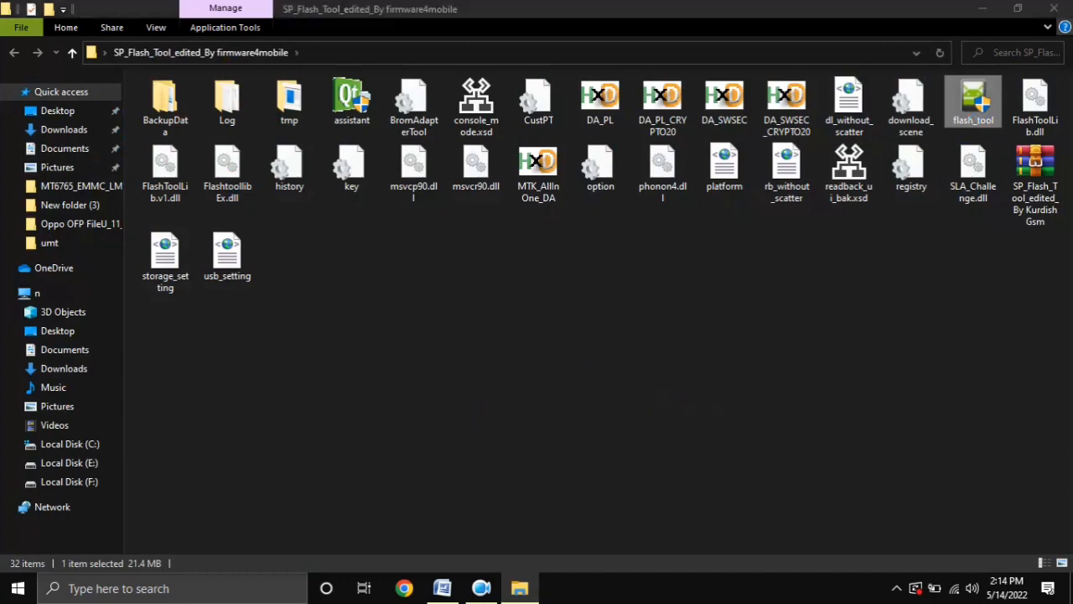
{"action": "left_click", "coordinate": [1053, 8]}
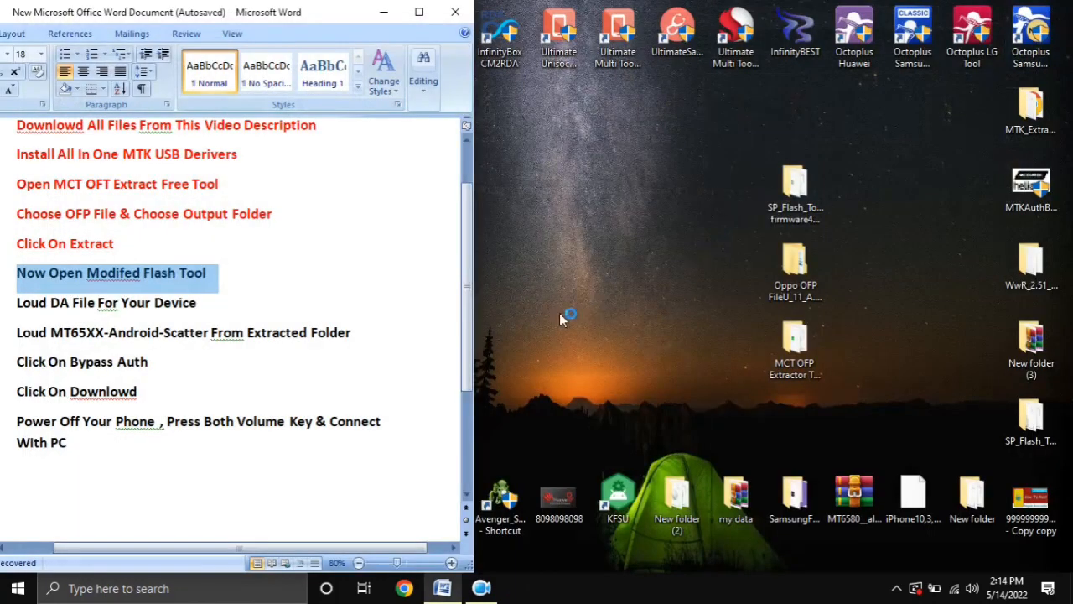
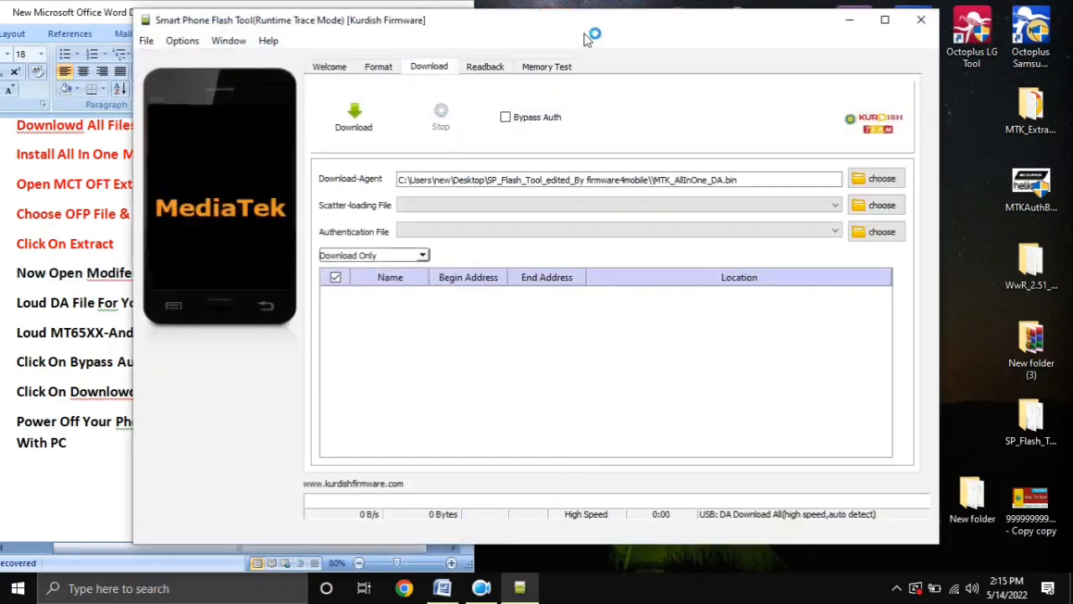
{"action": "left_click_drag", "start_coordinate": [587, 36], "coordinate": [695, 37]}
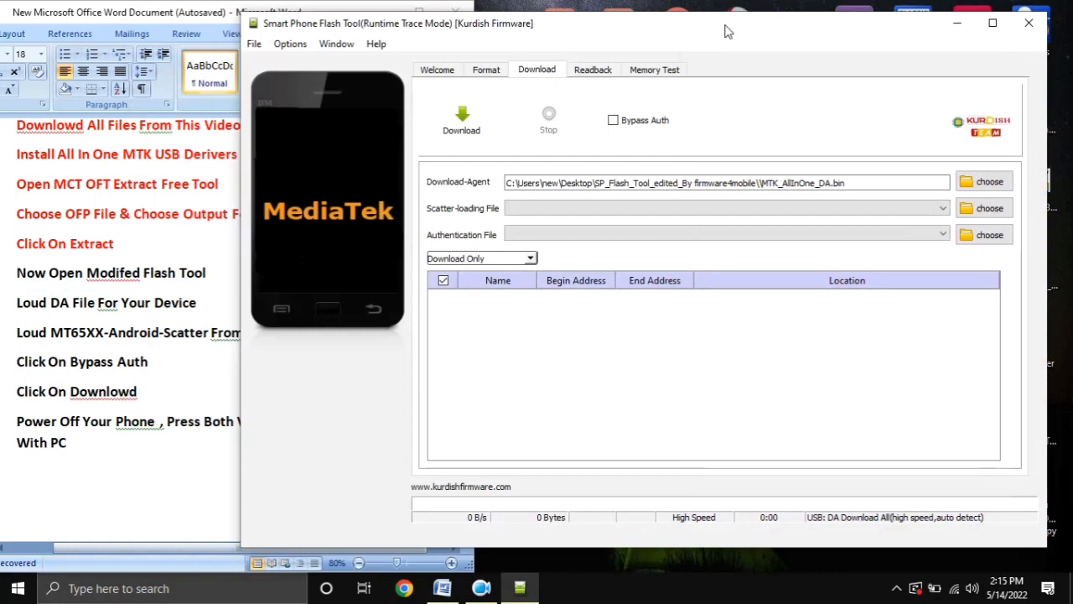
Step: Reduce the "Now Open Modifed Flash Tool" line in the Word instructions to font size 12
{"action": "left_click", "coordinate": [13, 280]}
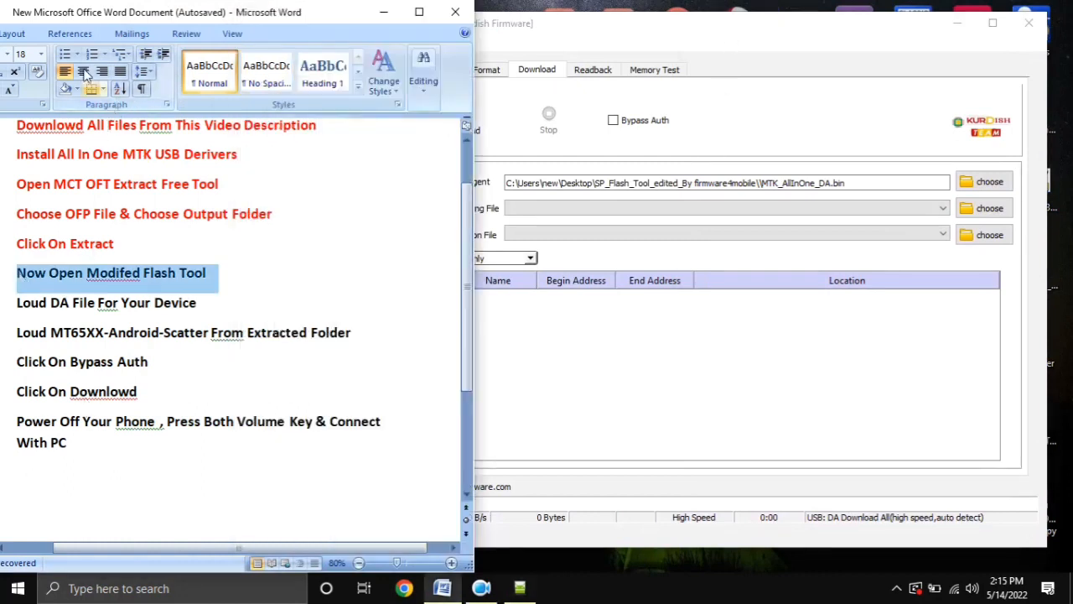
{"action": "left_click_drag", "start_coordinate": [57, 25], "coordinate": [87, 24]}
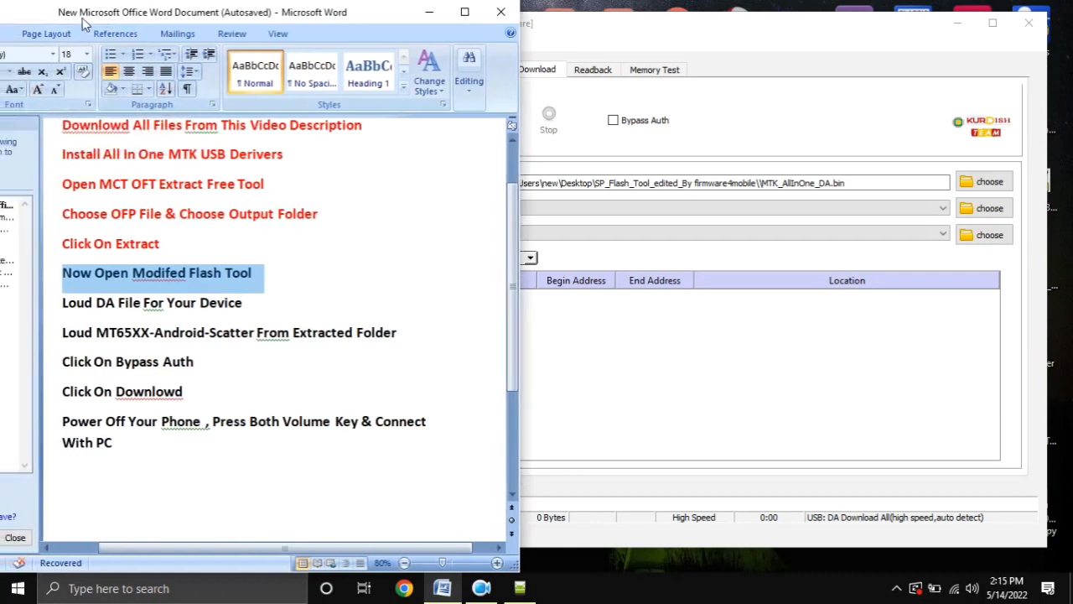
{"action": "left_click", "coordinate": [55, 89]}
{"action": "left_click", "coordinate": [56, 89]}
{"action": "left_click", "coordinate": [56, 89]}
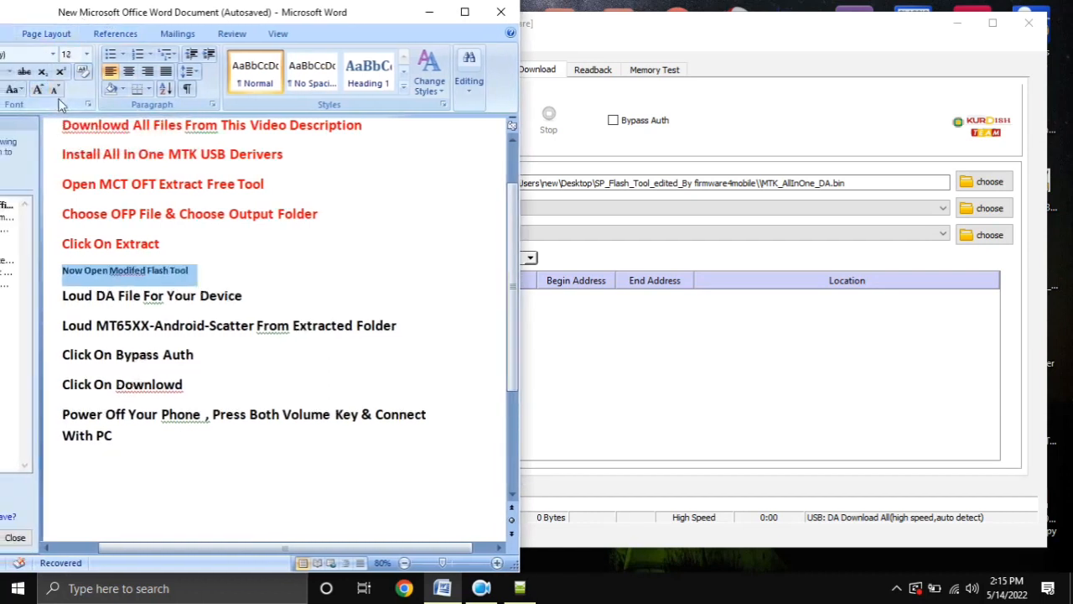
{"action": "left_click", "coordinate": [585, 49]}
Step: Highlight the DA file instruction and load MTK_AllInOne_DA as the Download-Agent file in the flash tool
{"action": "left_click", "coordinate": [48, 311]}
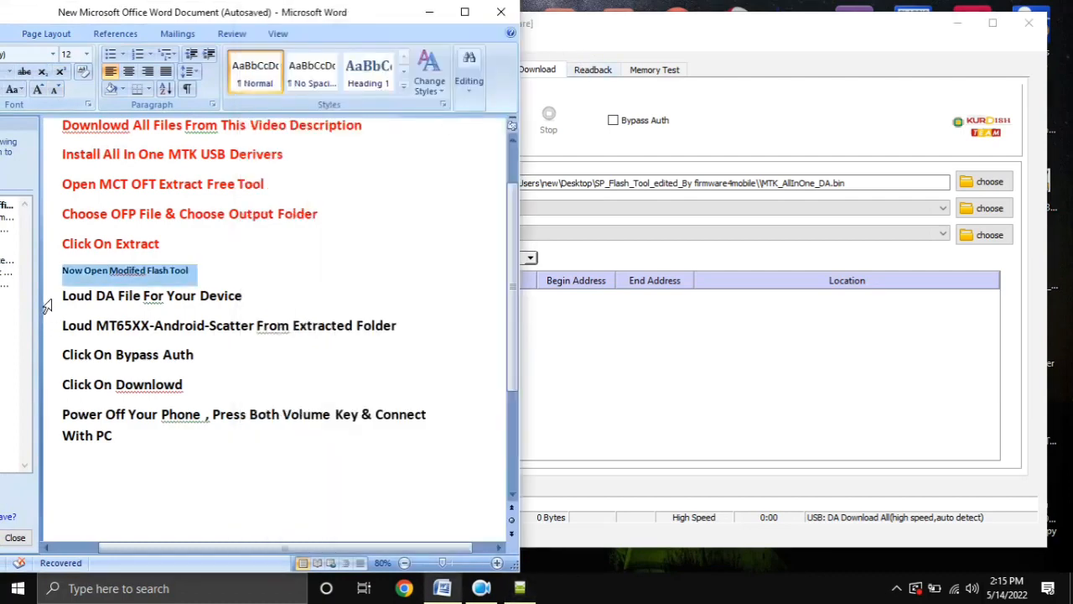
{"action": "left_click", "coordinate": [55, 307]}
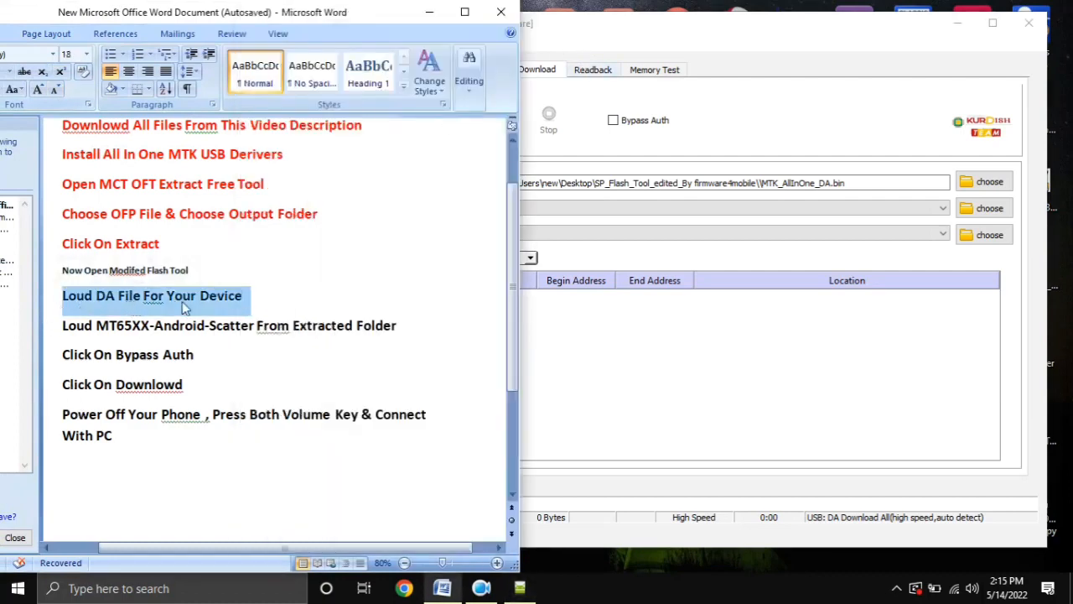
{"action": "left_click", "coordinate": [902, 102]}
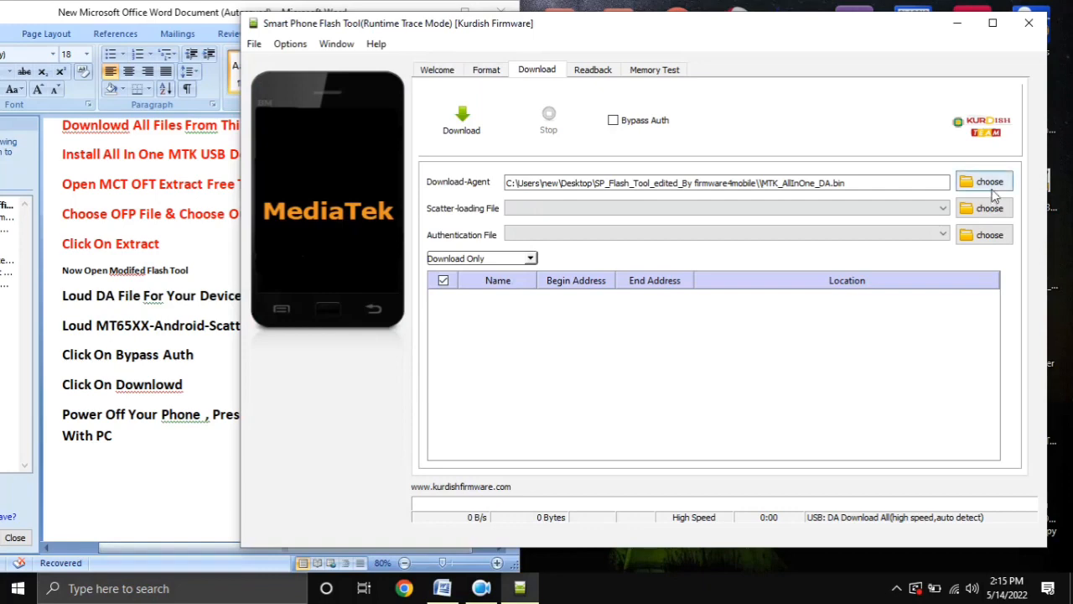
{"action": "left_click", "coordinate": [989, 183]}
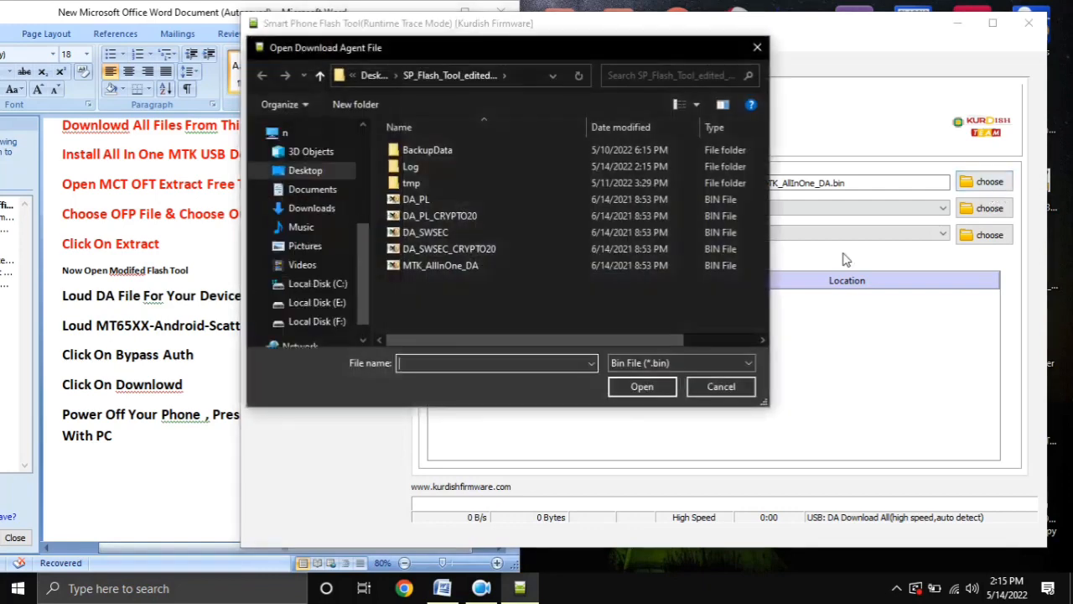
{"action": "left_click", "coordinate": [424, 267]}
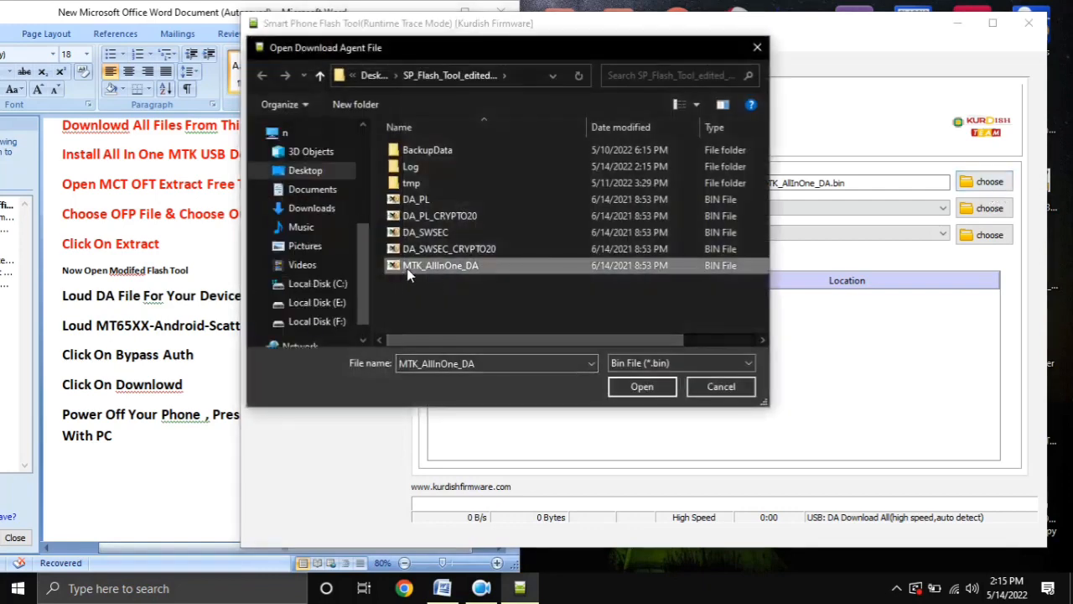
{"action": "double_click", "coordinate": [468, 268]}
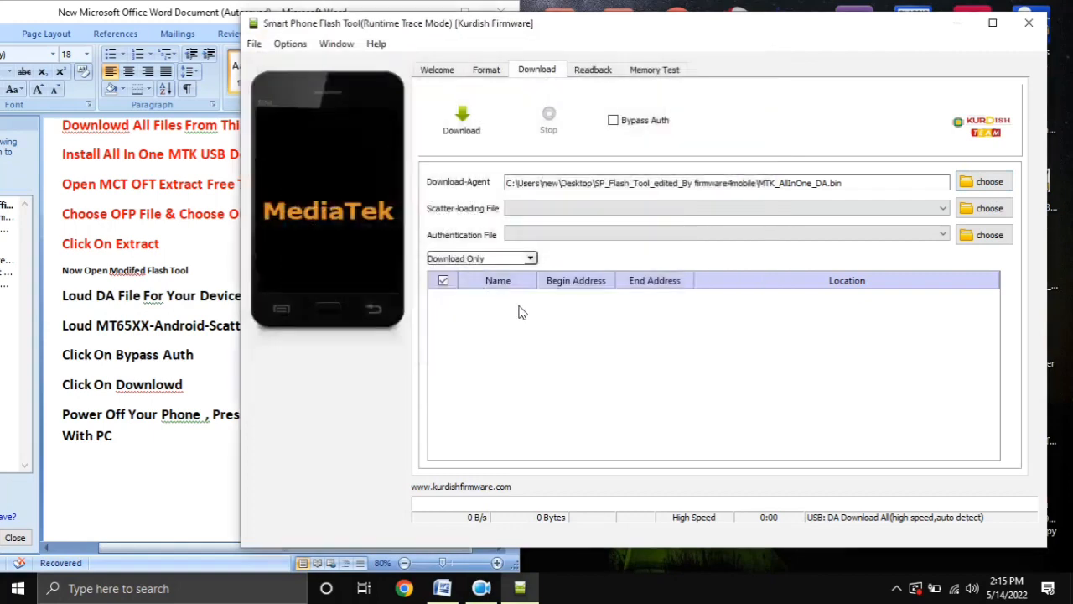
Step: Color the "Loud MT65XX-Android-Scatter From Extracted Folder" line red in the Word instructions
{"action": "left_click", "coordinate": [64, 329]}
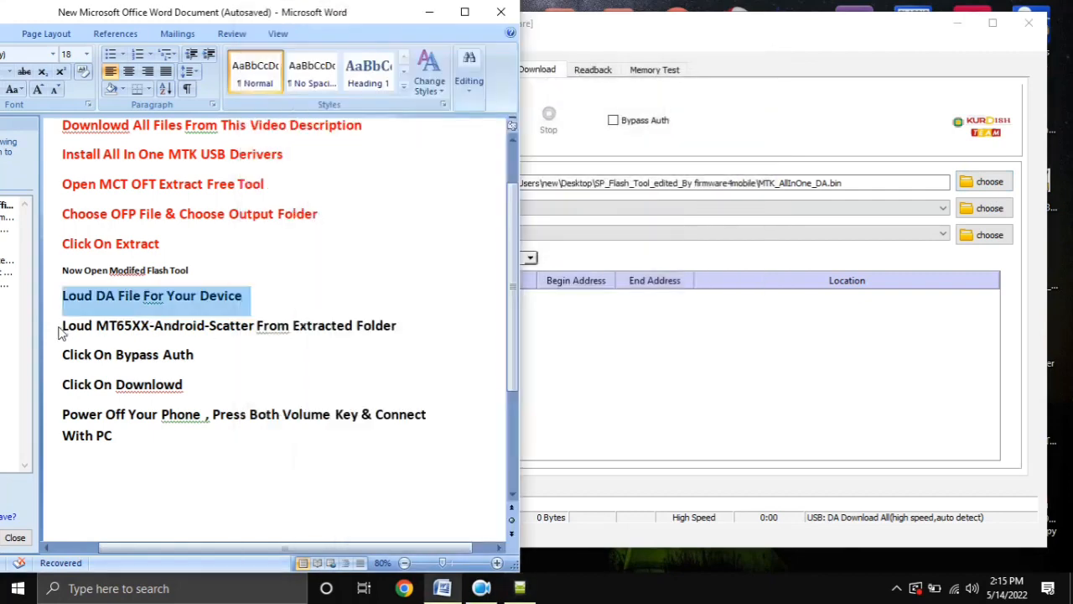
{"action": "triple_click", "coordinate": [62, 330]}
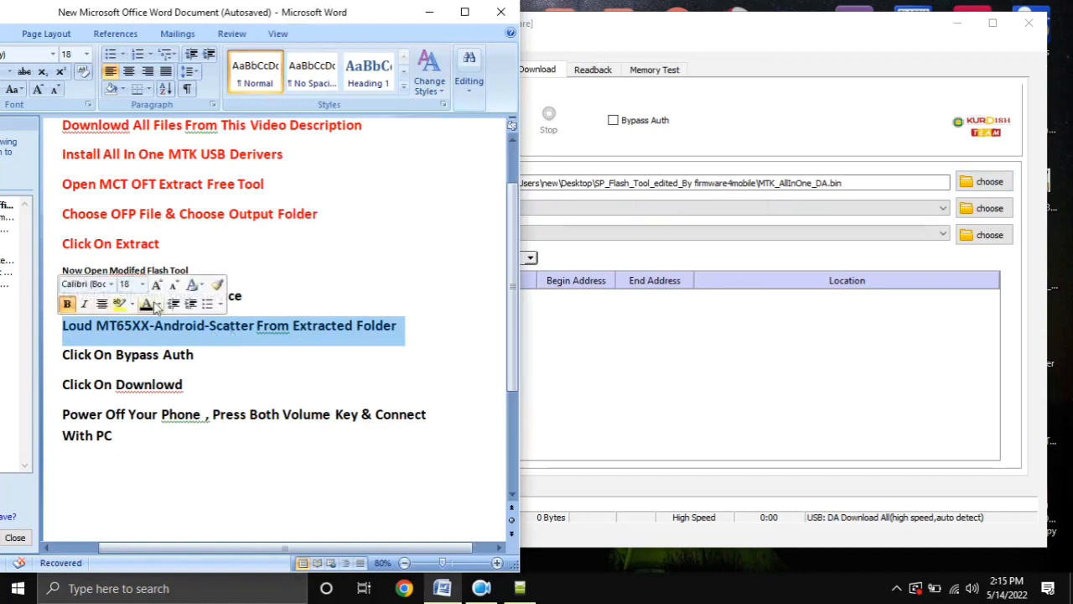
{"action": "left_click", "coordinate": [157, 304]}
{"action": "left_click", "coordinate": [153, 439]}
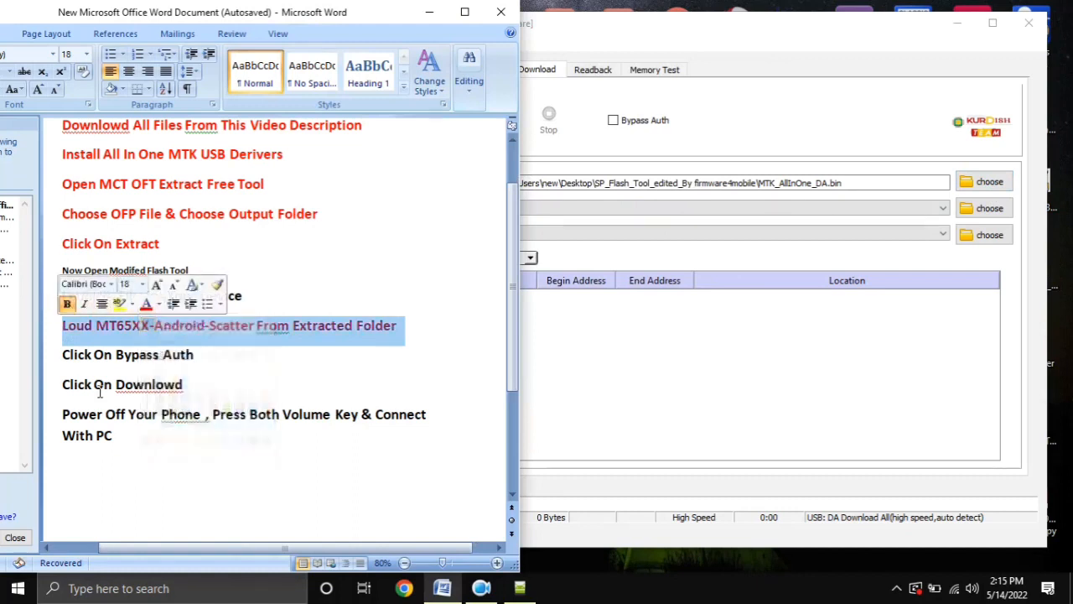
{"action": "left_click", "coordinate": [60, 337]}
{"action": "left_click_drag", "start_coordinate": [60, 331], "coordinate": [384, 334]}
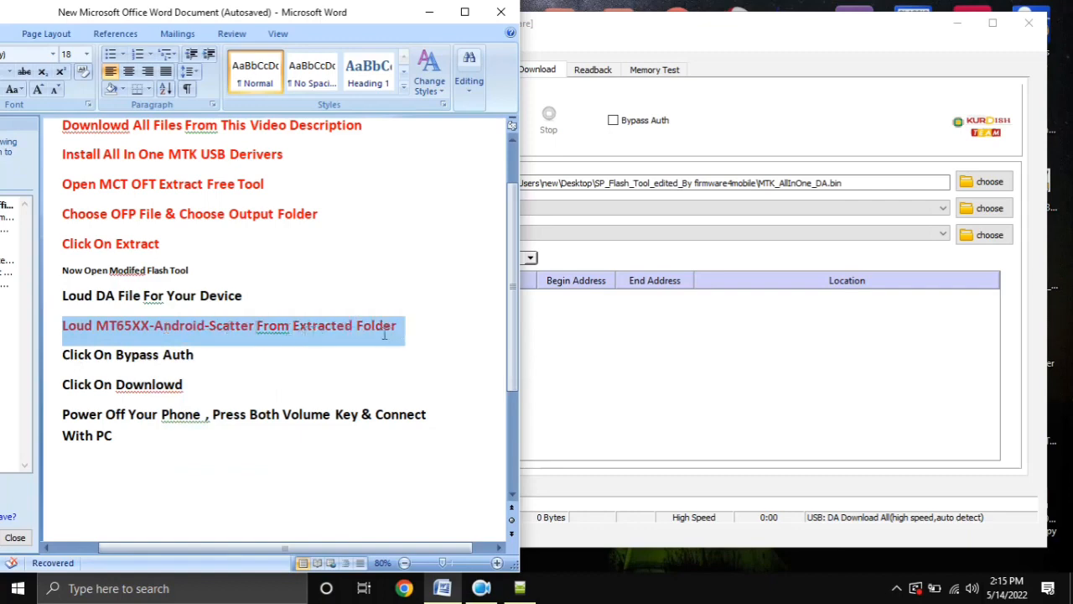
{"action": "left_click", "coordinate": [422, 341]}
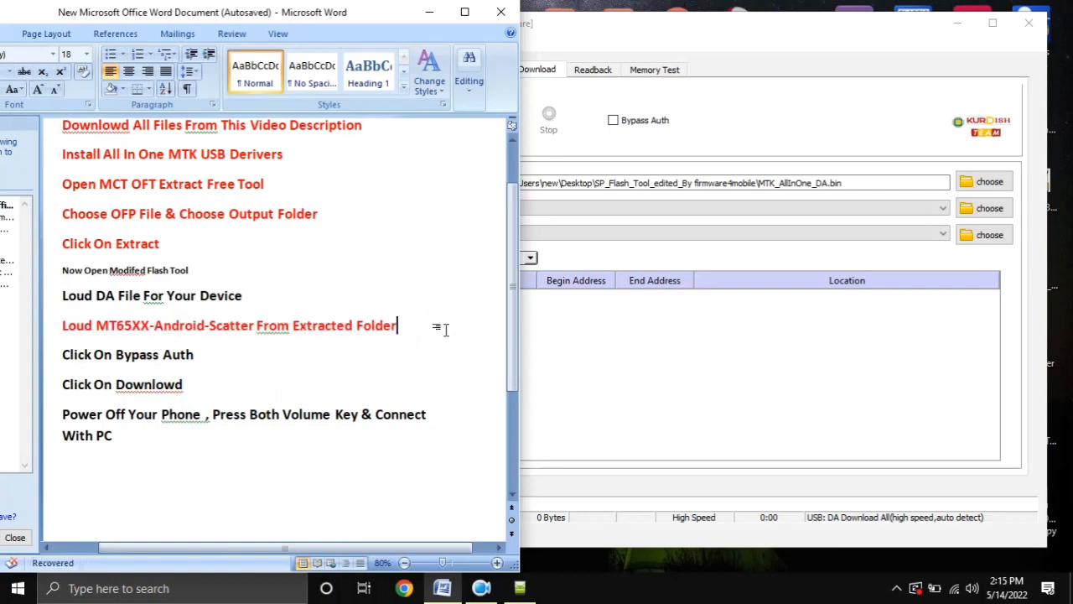
Step: Browse for the flash tool's scatter-loading file in the desktop's Oppo OFP folder and display the folder contents as large icons
{"action": "left_click", "coordinate": [889, 327]}
{"action": "left_click", "coordinate": [982, 210]}
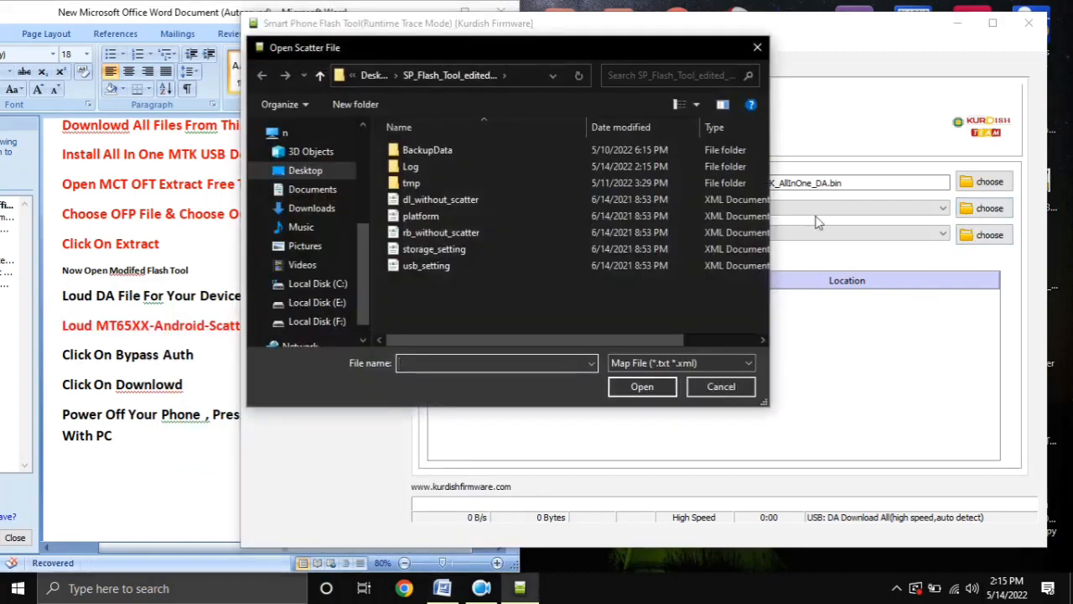
{"action": "left_click", "coordinate": [306, 172]}
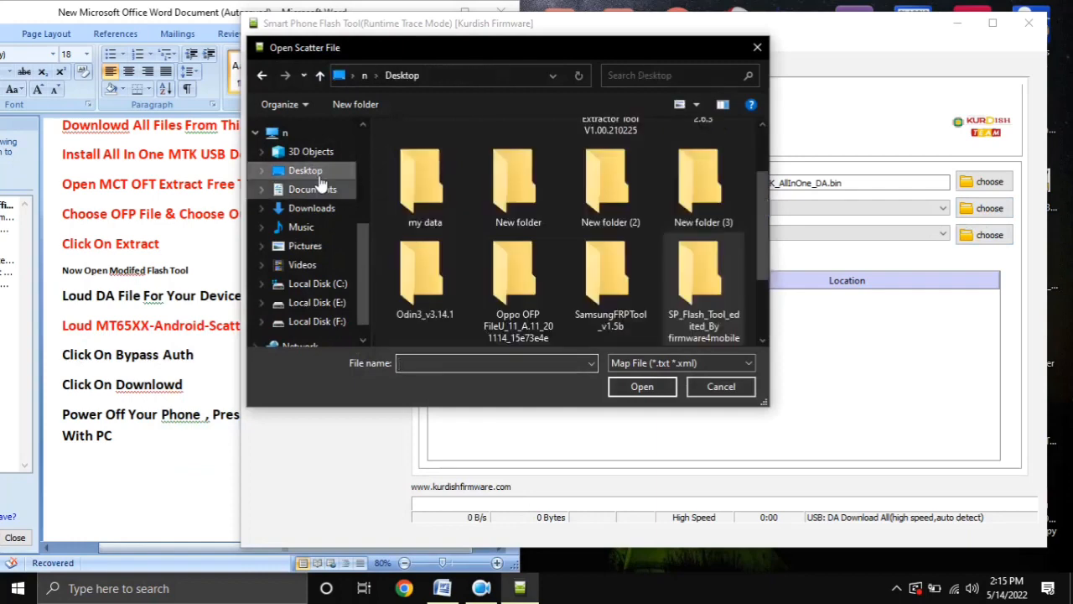
{"action": "scroll", "coordinate": [757, 194], "scroll_direction": "down", "scroll_amount": 1}
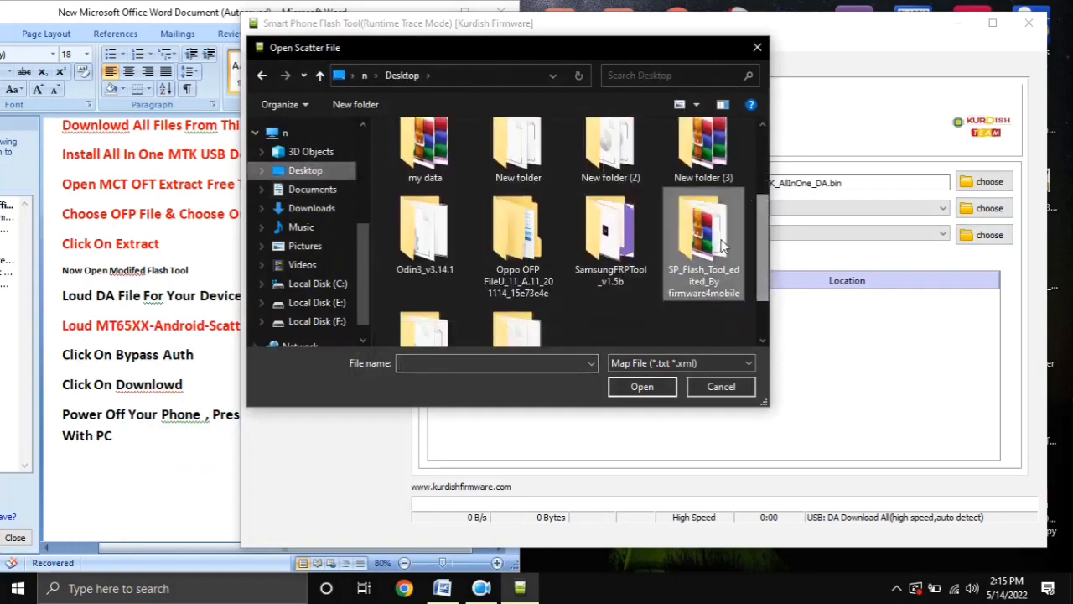
{"action": "double_click", "coordinate": [520, 269]}
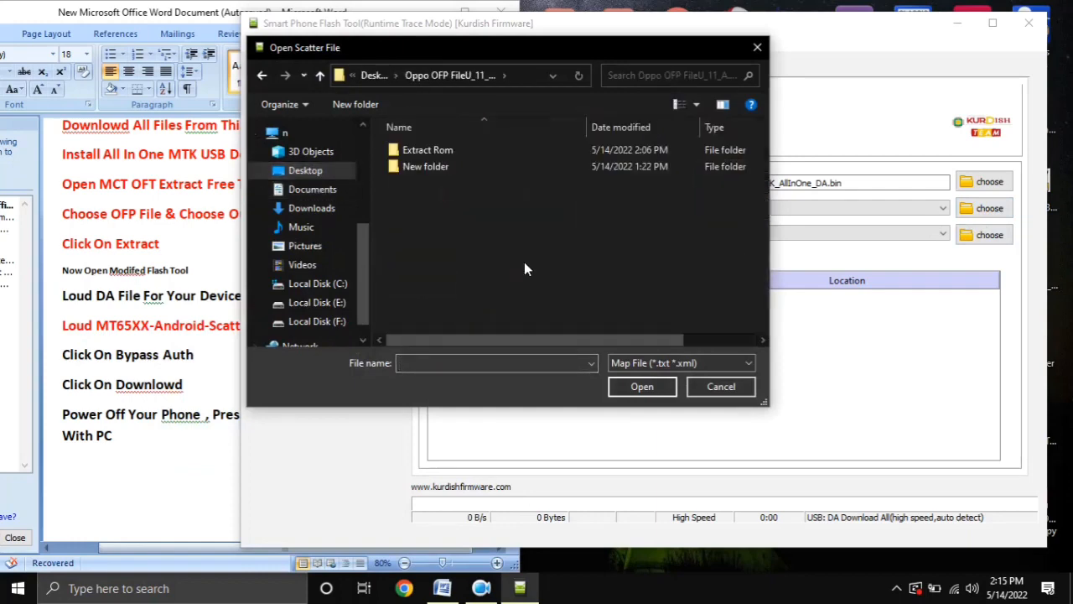
{"action": "right_click", "coordinate": [438, 206]}
{"action": "mouse_move", "coordinate": [469, 215]}
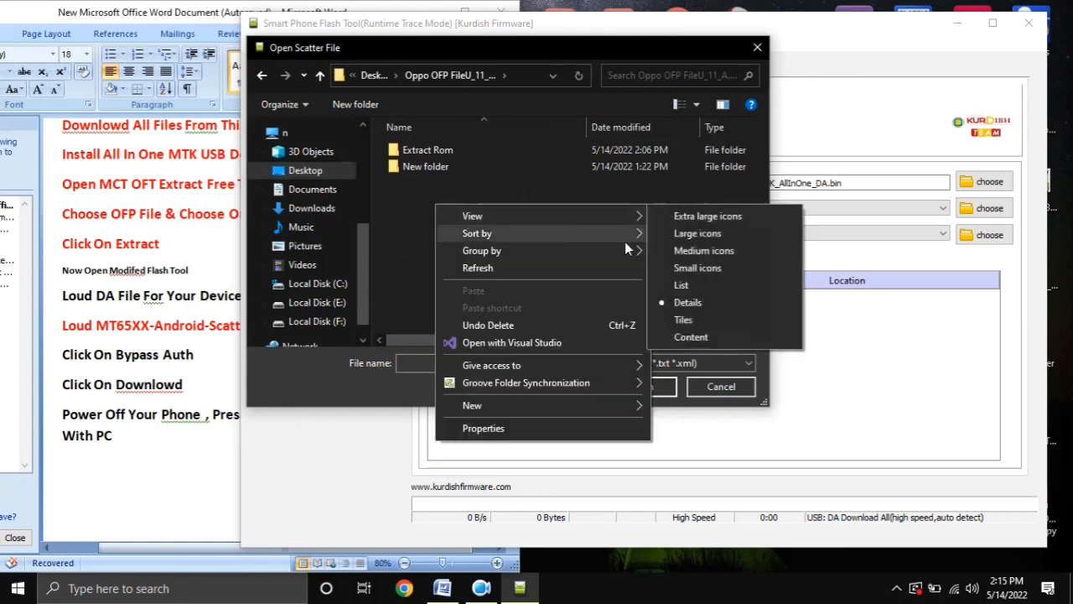
{"action": "left_click", "coordinate": [678, 232]}
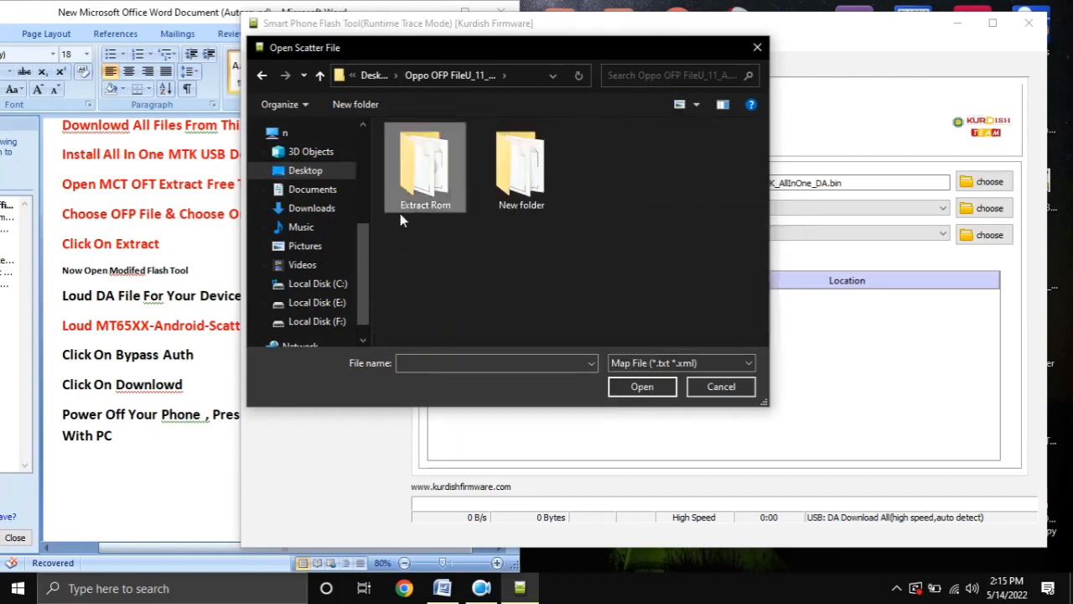
Step: Load MT6765_Android_scatter from the Extract Rom folder as the scatter-loading file
{"action": "double_click", "coordinate": [424, 180]}
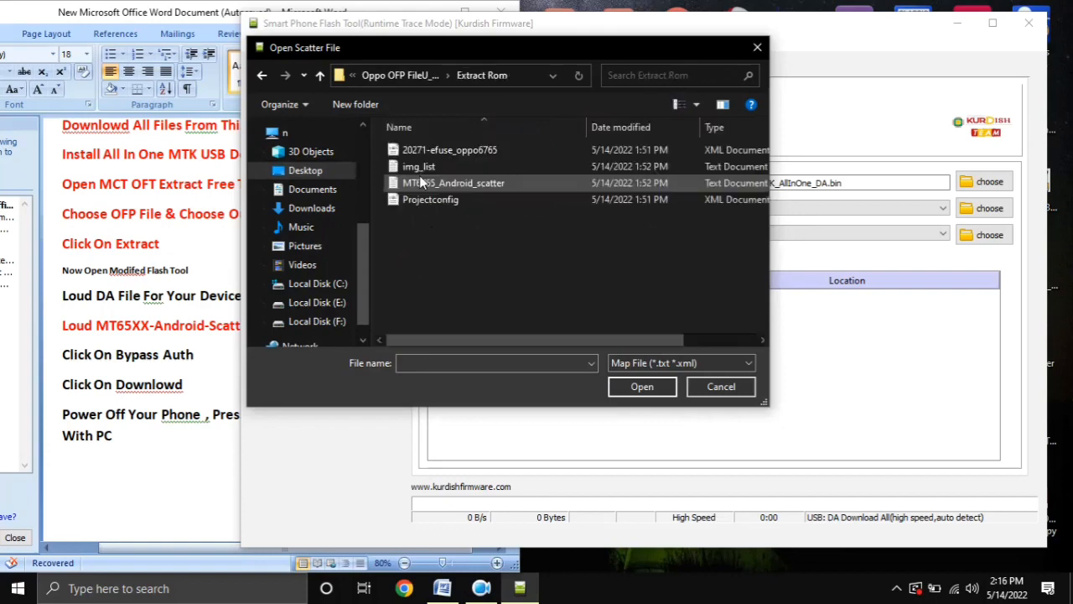
{"action": "left_click", "coordinate": [470, 190]}
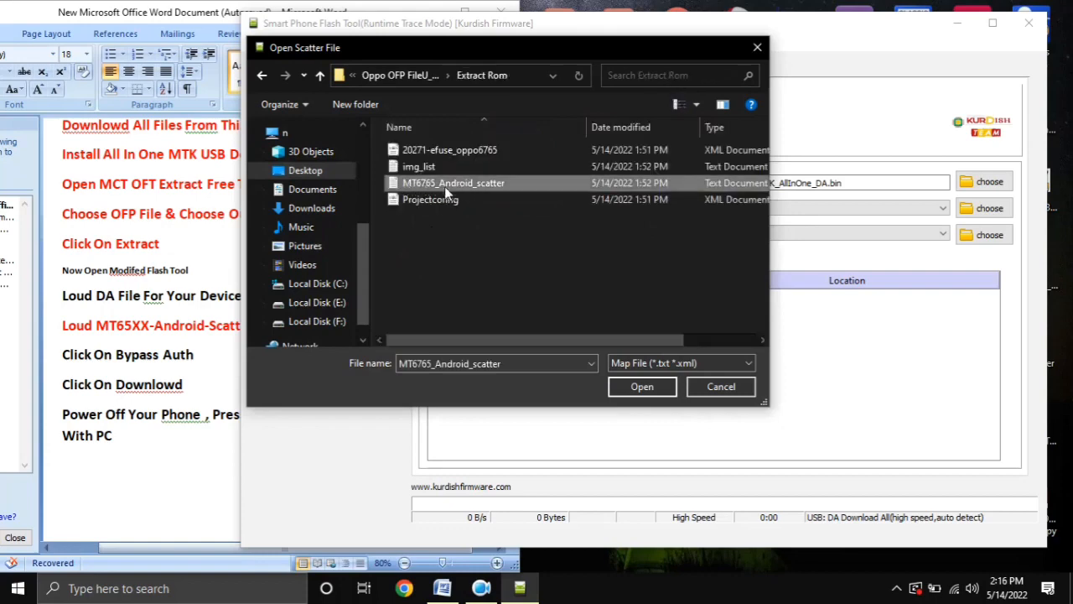
{"action": "double_click", "coordinate": [438, 185]}
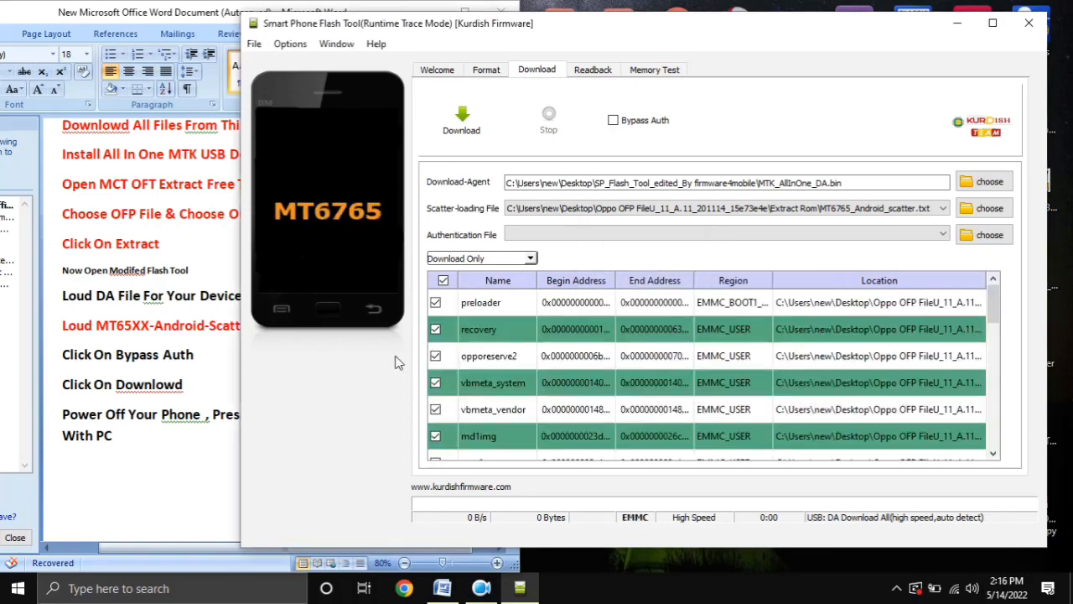
Step: Review the loaded partition list and the flash tool's download mode options, and return to the Word instructions
{"action": "scroll", "coordinate": [528, 373], "scroll_direction": "down", "scroll_amount": 5}
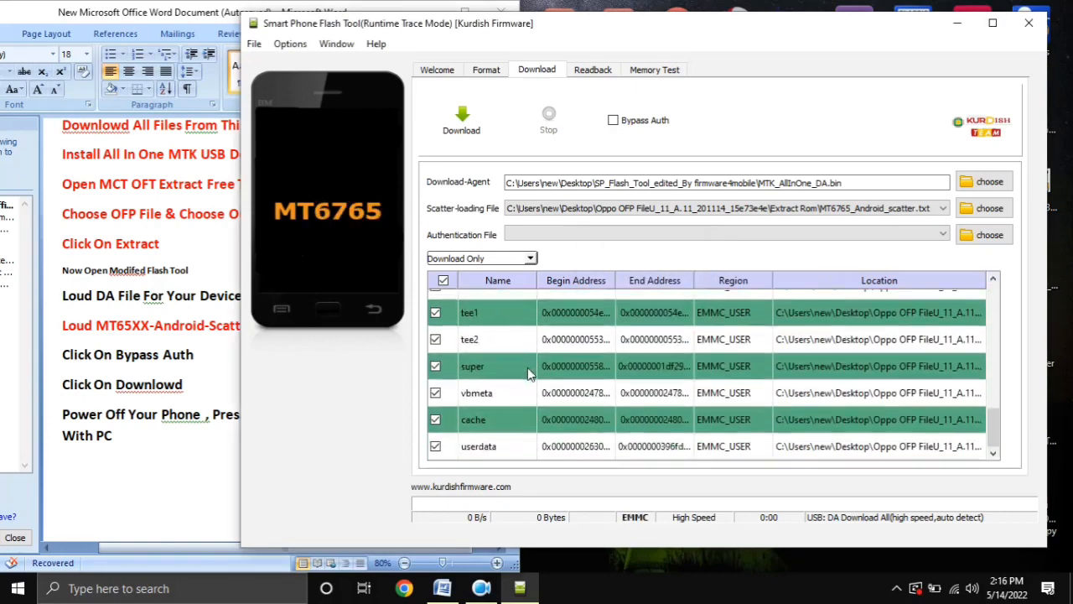
{"action": "scroll", "coordinate": [528, 370], "scroll_direction": "up", "scroll_amount": 5}
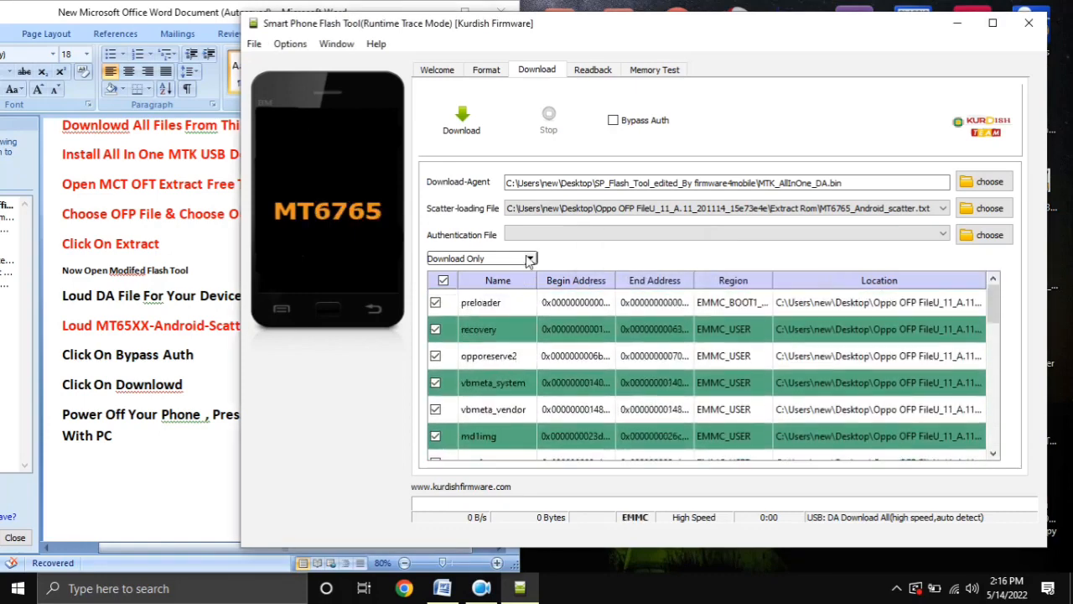
{"action": "left_click", "coordinate": [530, 259]}
{"action": "left_click", "coordinate": [507, 277]}
{"action": "left_click", "coordinate": [133, 466]}
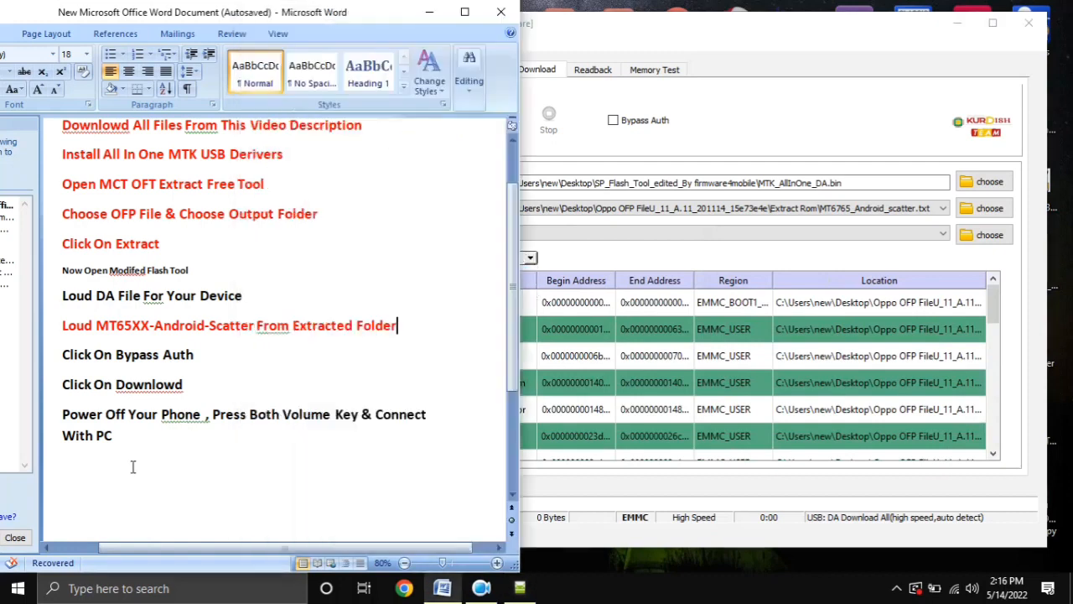
Step: Highlight the "Click On Bypass Auth" instruction in Word, and enable Bypass Auth in the flash tool before returning to the document
{"action": "left_click", "coordinate": [45, 363]}
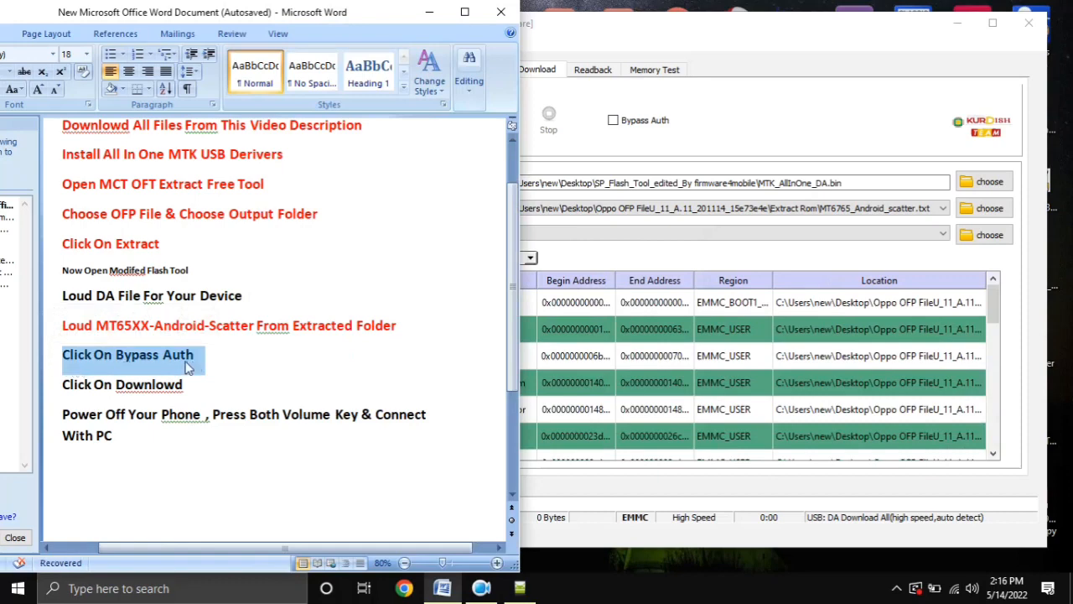
{"action": "left_click", "coordinate": [660, 155]}
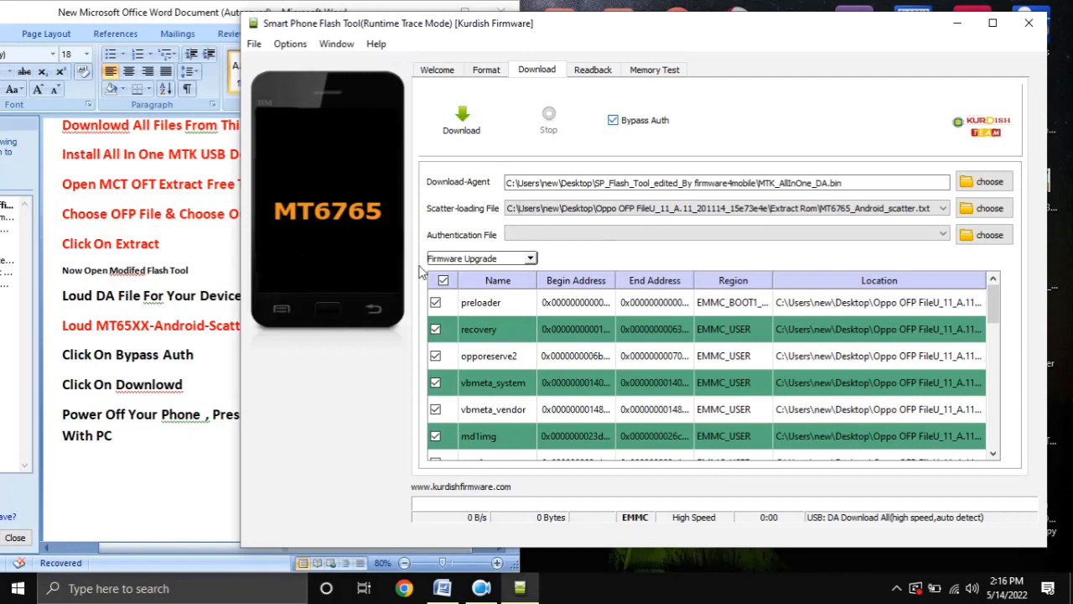
{"action": "key", "text": "alt+Tab"}
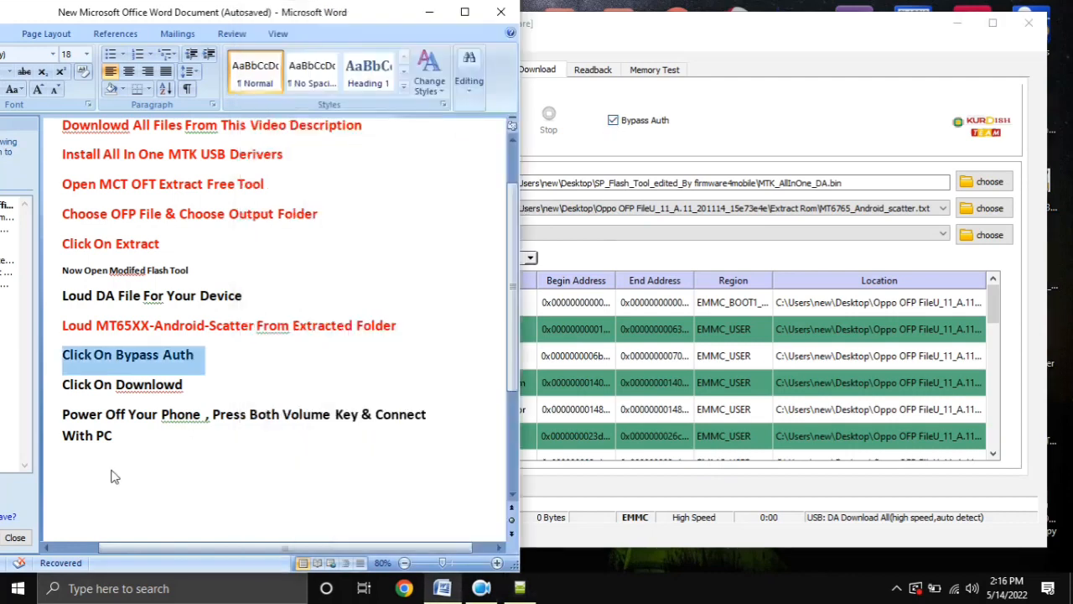
Step: Review the "Click On Downlowd" instruction against the flash tool's Download command, and highlight the line about powering off and connecting the phone
{"action": "left_click", "coordinate": [47, 391]}
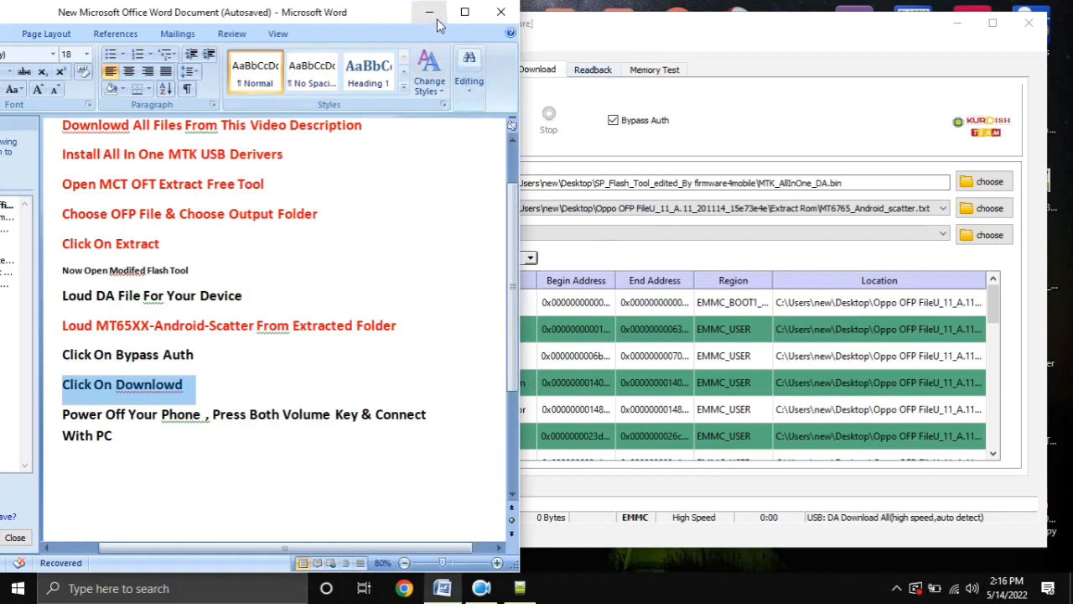
{"action": "left_click_drag", "start_coordinate": [354, 25], "coordinate": [337, 25]}
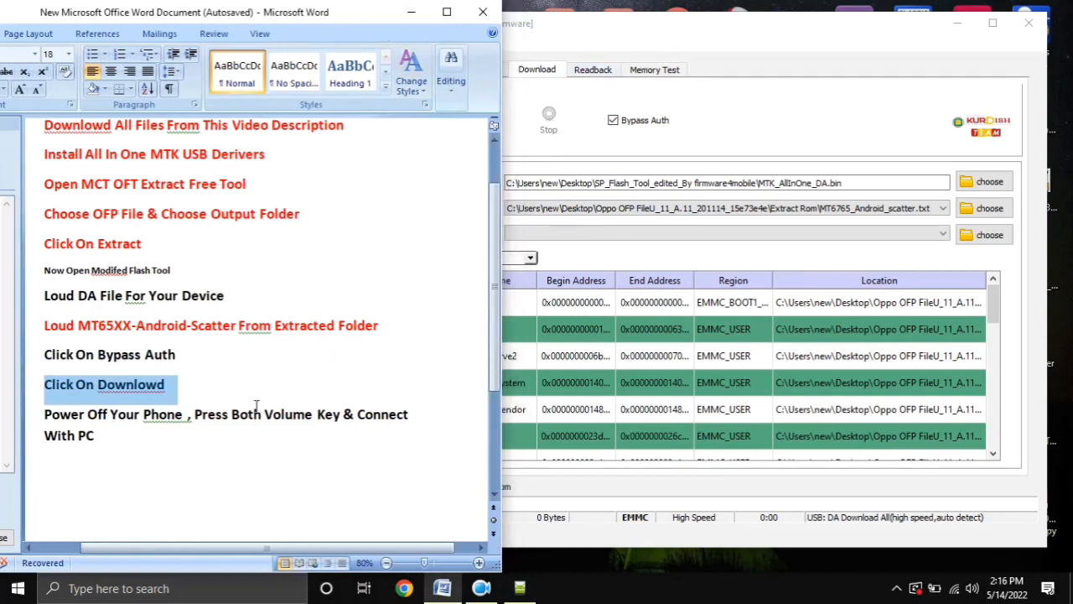
{"action": "left_click", "coordinate": [583, 150]}
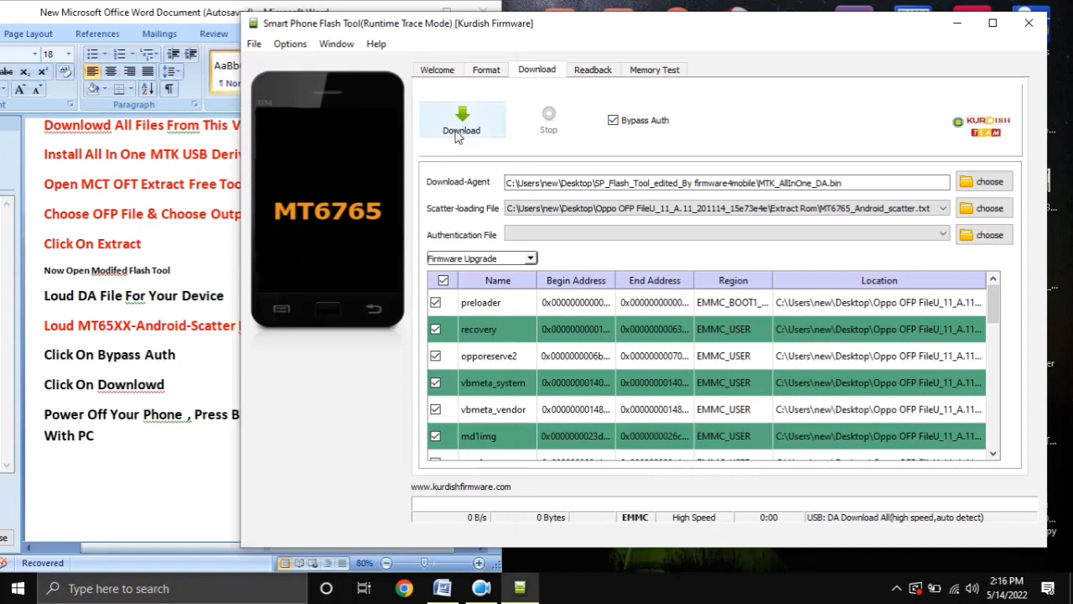
{"action": "left_click", "coordinate": [52, 453]}
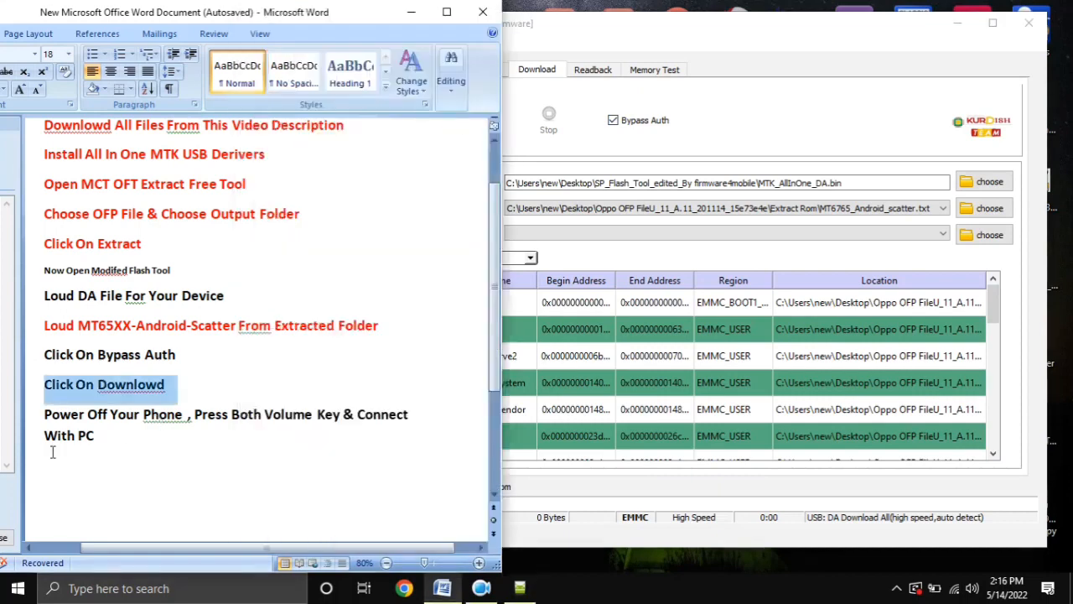
{"action": "triple_click", "coordinate": [38, 417]}
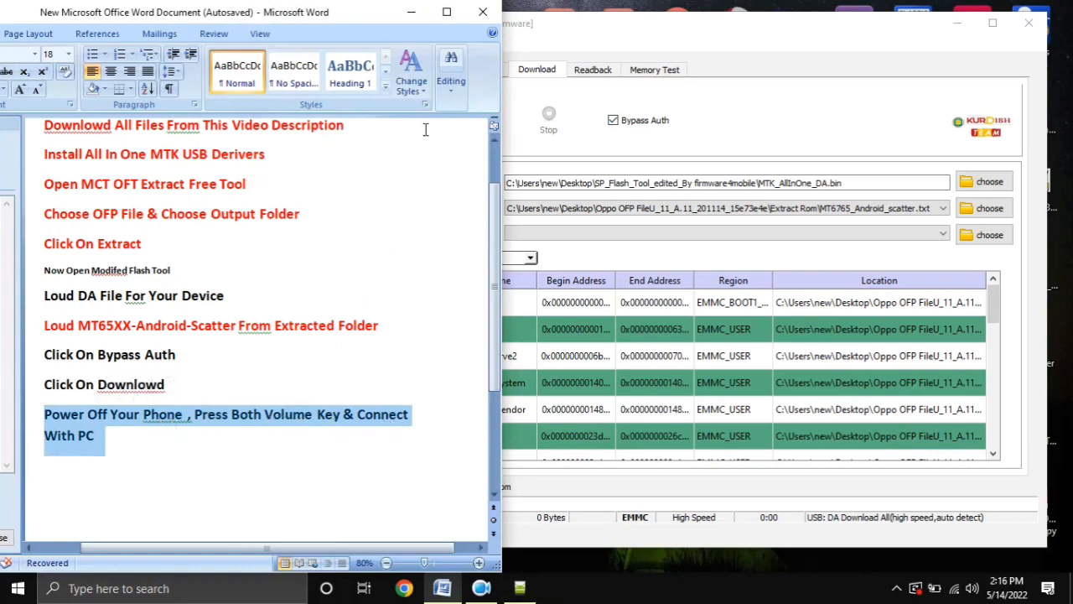
Step: Minimize the Word instructions and open Device Manager from the computer's system properties, closing the System window
{"action": "left_click", "coordinate": [411, 12]}
{"action": "right_click", "coordinate": [34, 117]}
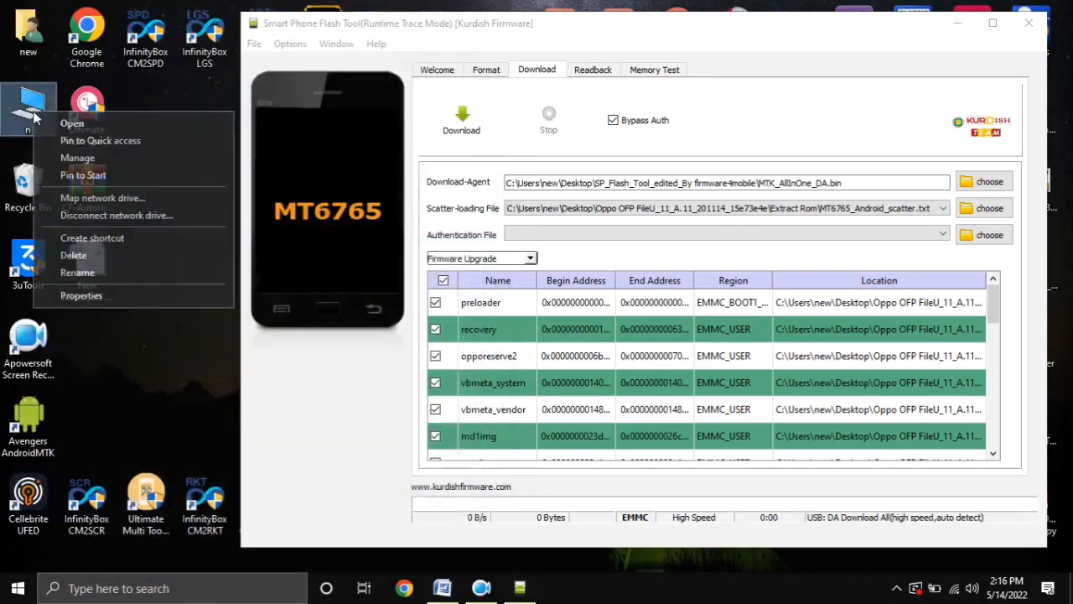
{"action": "left_click", "coordinate": [82, 297]}
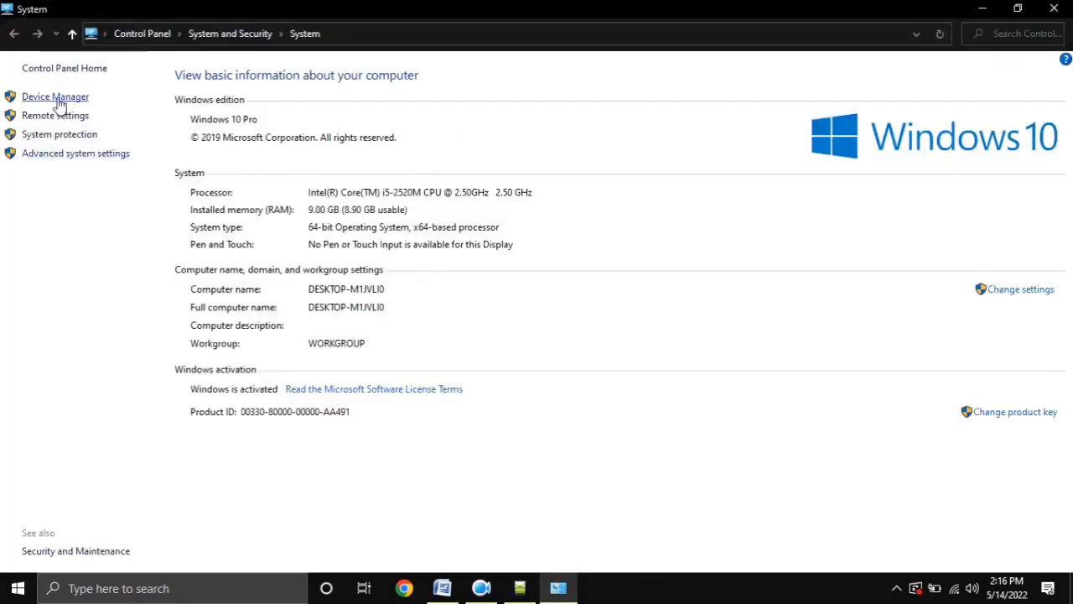
{"action": "left_click", "coordinate": [57, 98]}
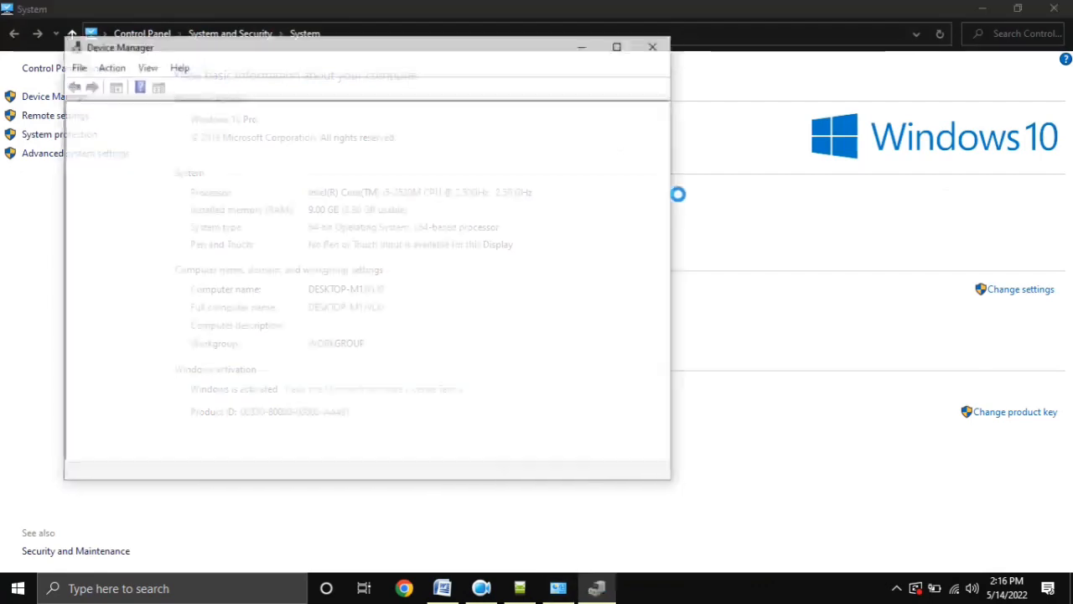
{"action": "left_click", "coordinate": [1054, 8]}
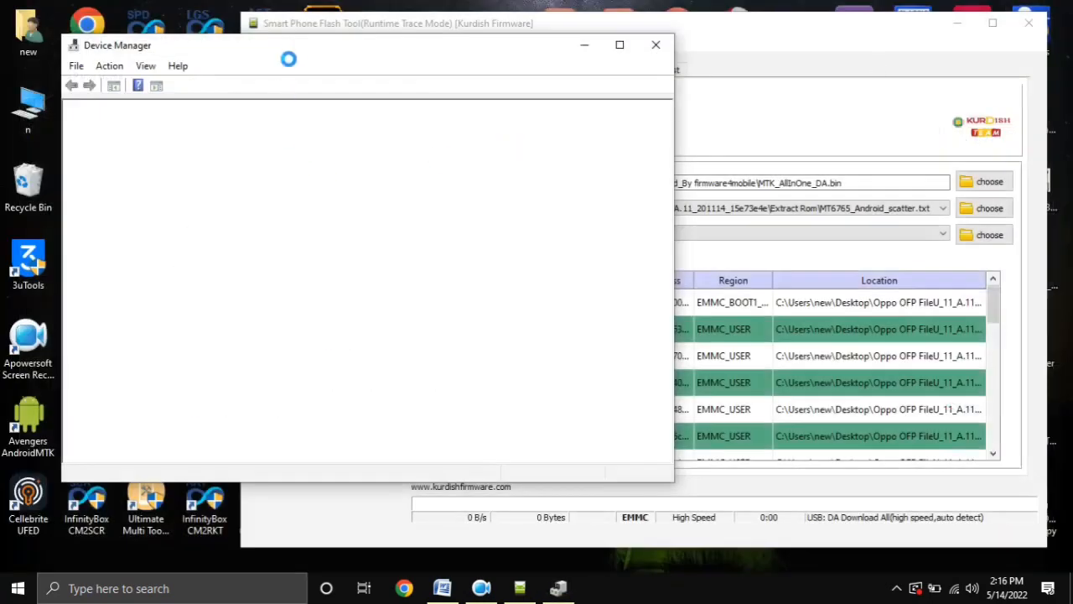
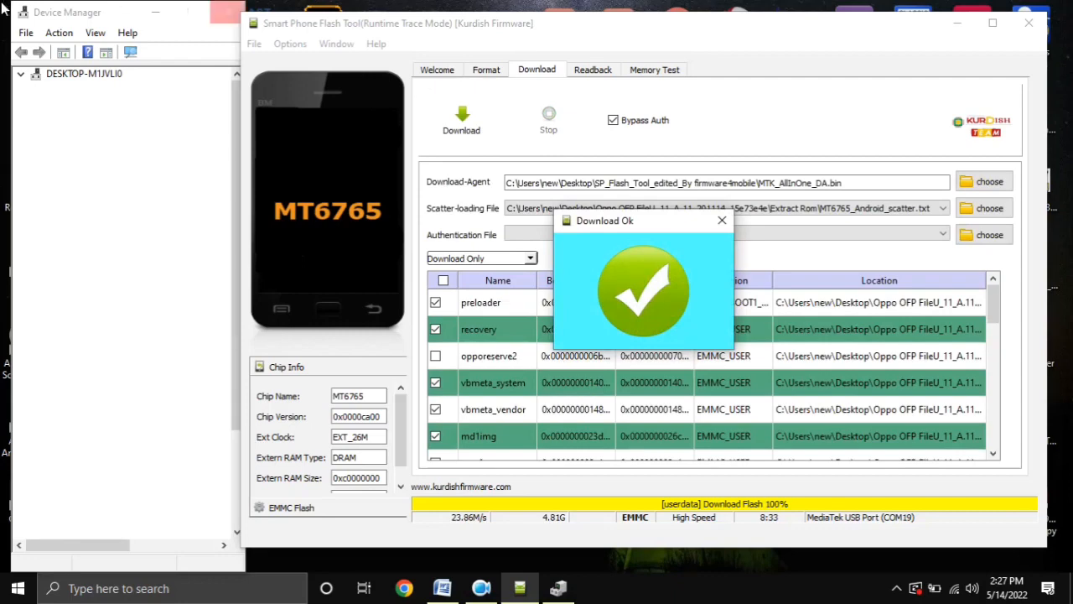
Step: Dismiss the Download Ok dialog and close the flash tool
{"action": "left_click", "coordinate": [722, 221]}
{"action": "left_click", "coordinate": [1029, 24]}
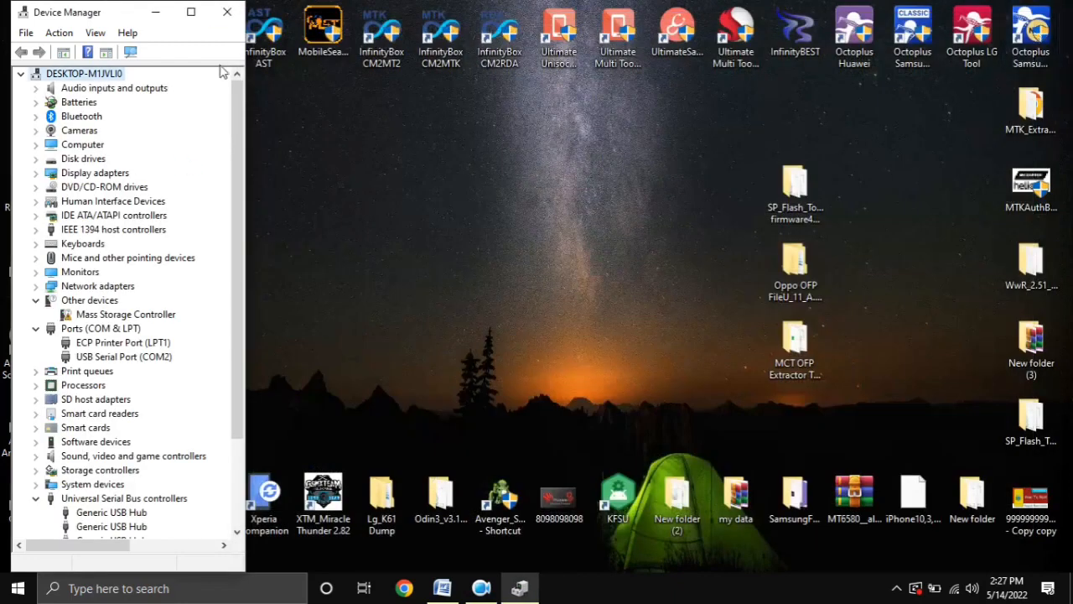